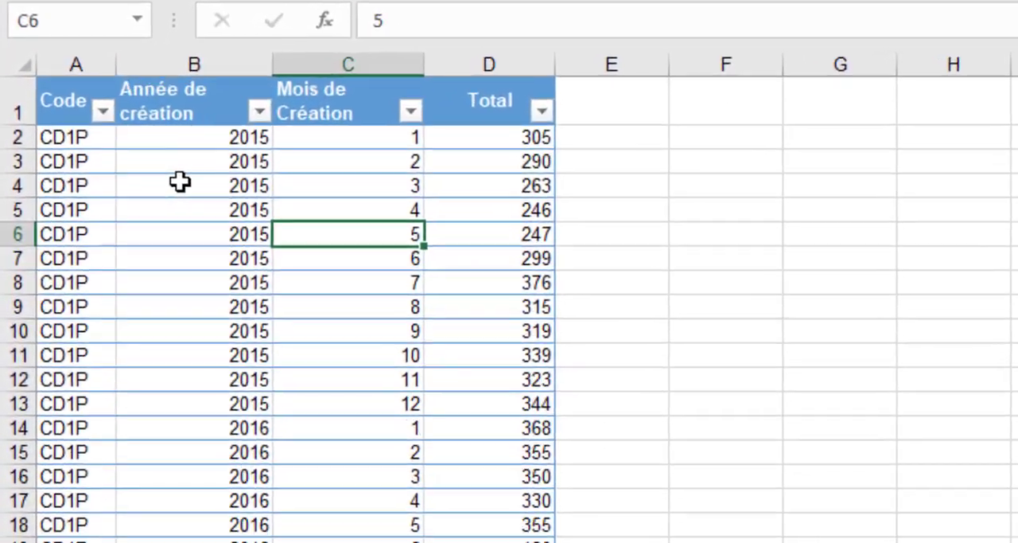
- Check which years the filter list of the Année de création column offers, leaving the filter unchanged
left_click(122, 207)
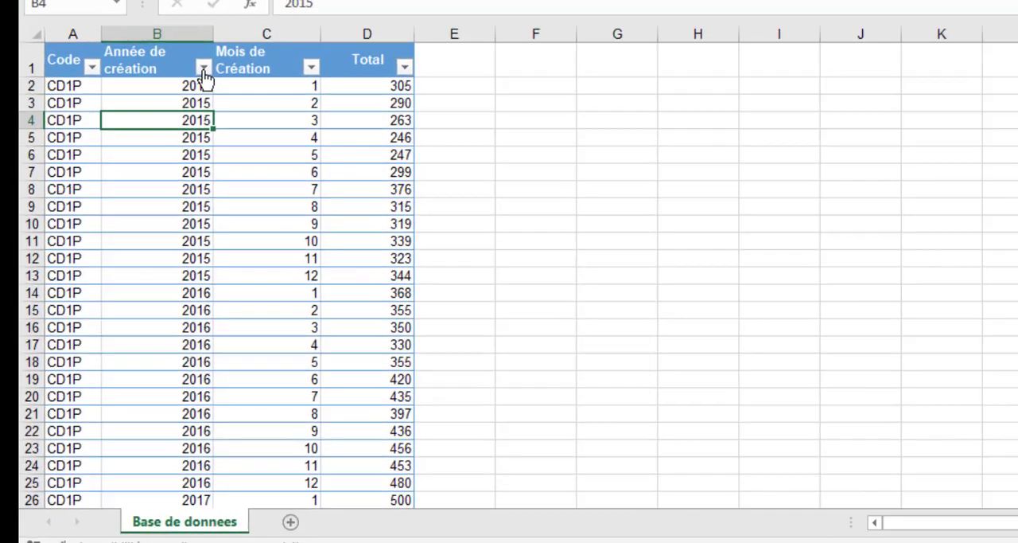
left_click(329, 72)
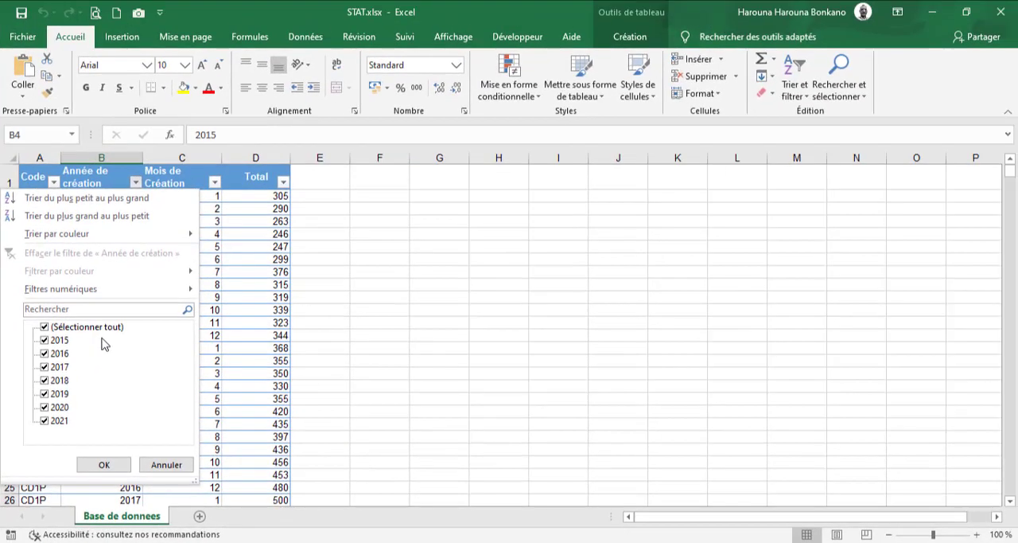
left_click(228, 307)
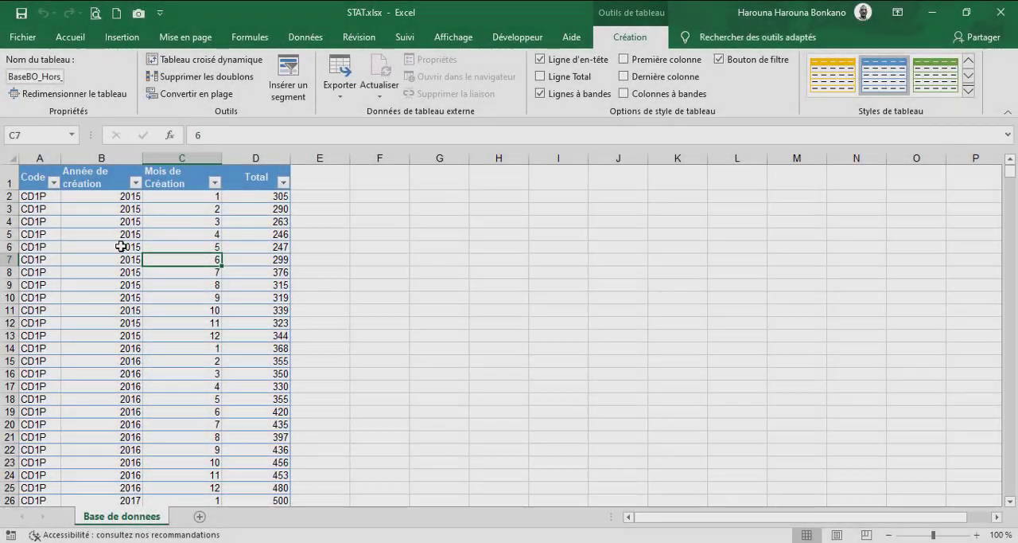
- Load the worksheet's data table into the Power Query editor as a new query from a table or range
left_click(90, 246)
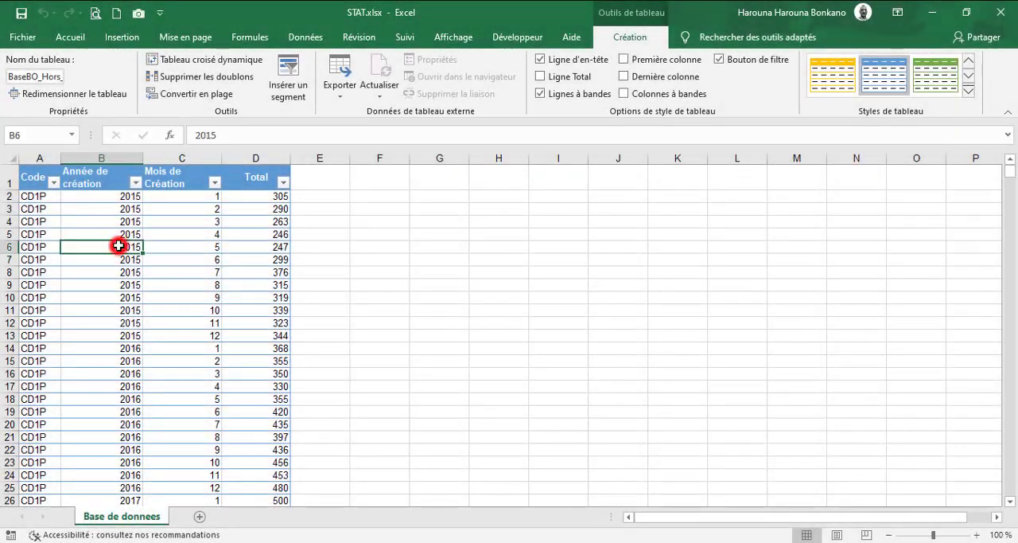
left_click(202, 272)
left_click(168, 322)
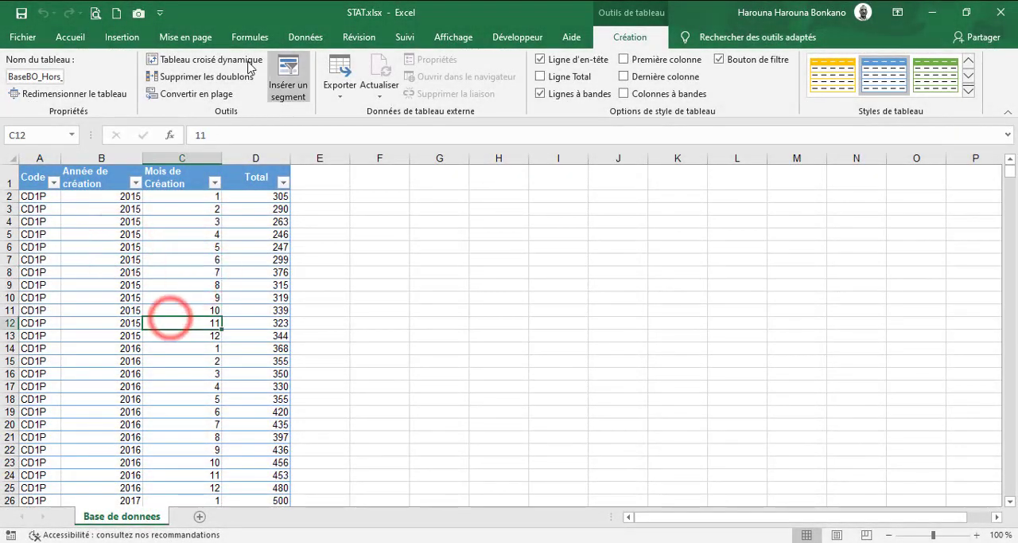
left_click(307, 38)
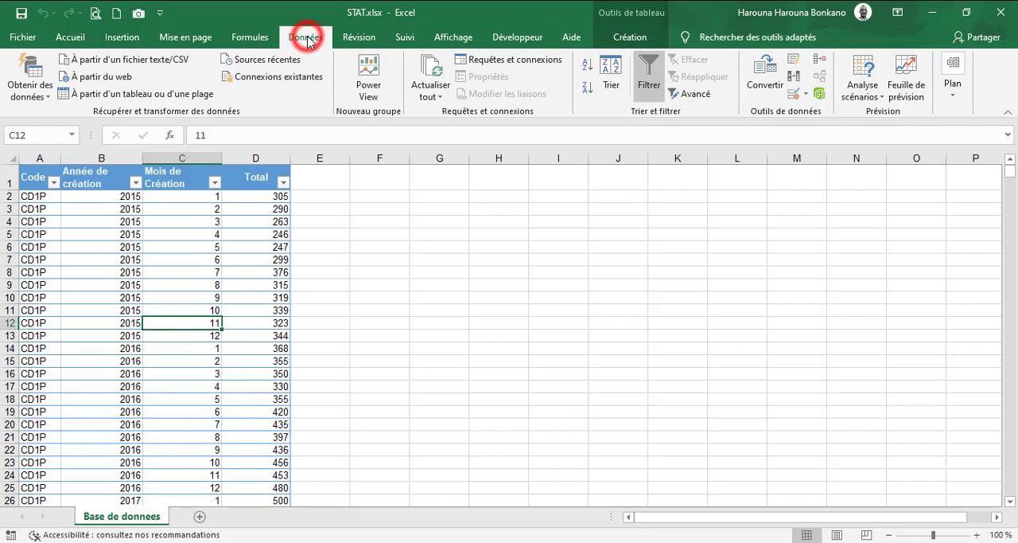
left_click(176, 98)
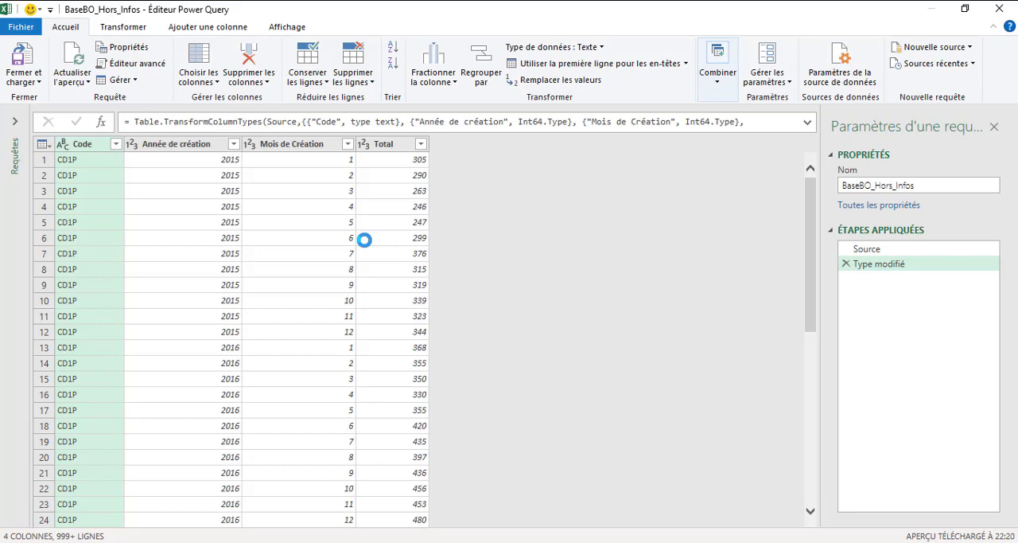
- Expand the list of queries and rename the BaseBO_Hors_Infos query as Table_1
left_click(14, 119)
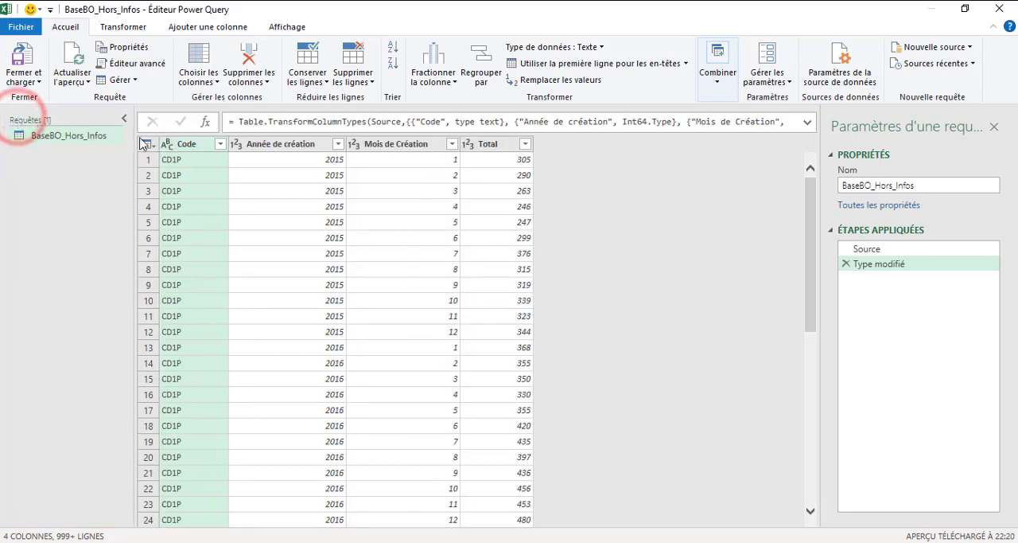
left_click(77, 139)
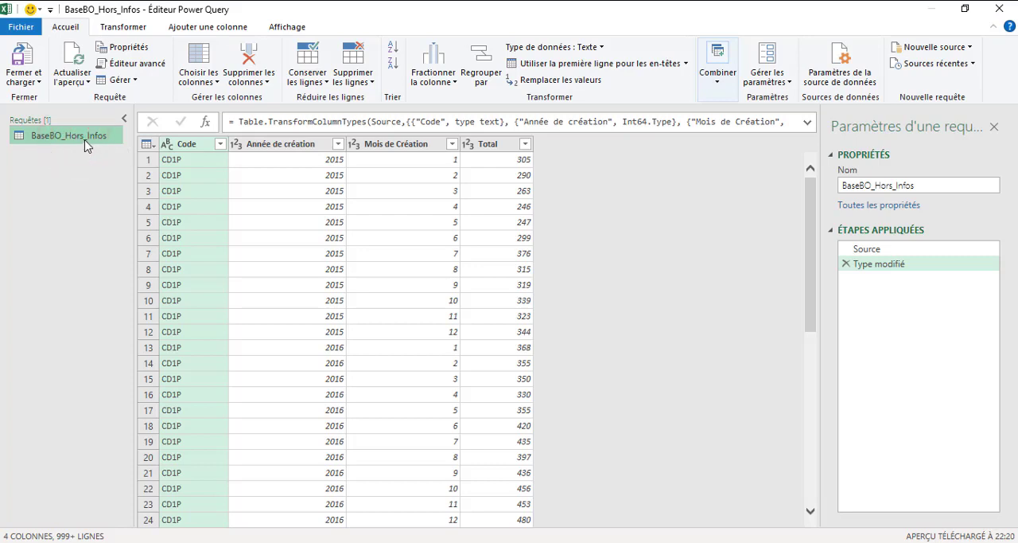
right_click(86, 146)
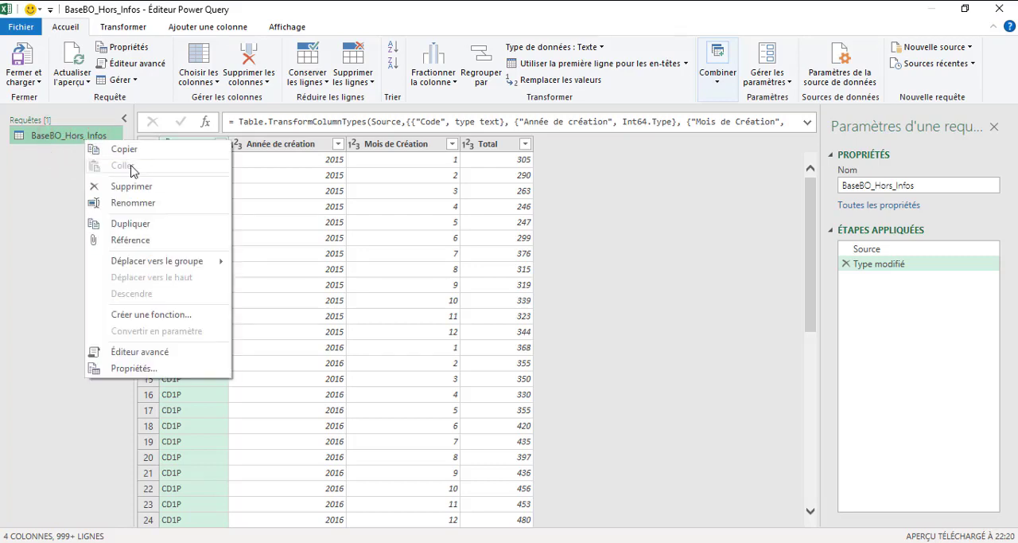
left_click(149, 205)
type("Table_1")
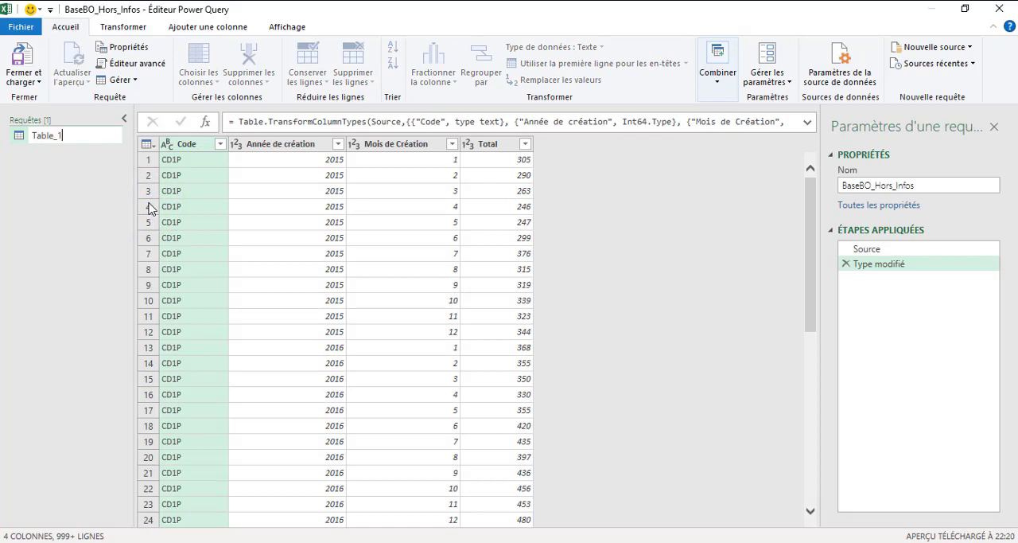
key("Return")
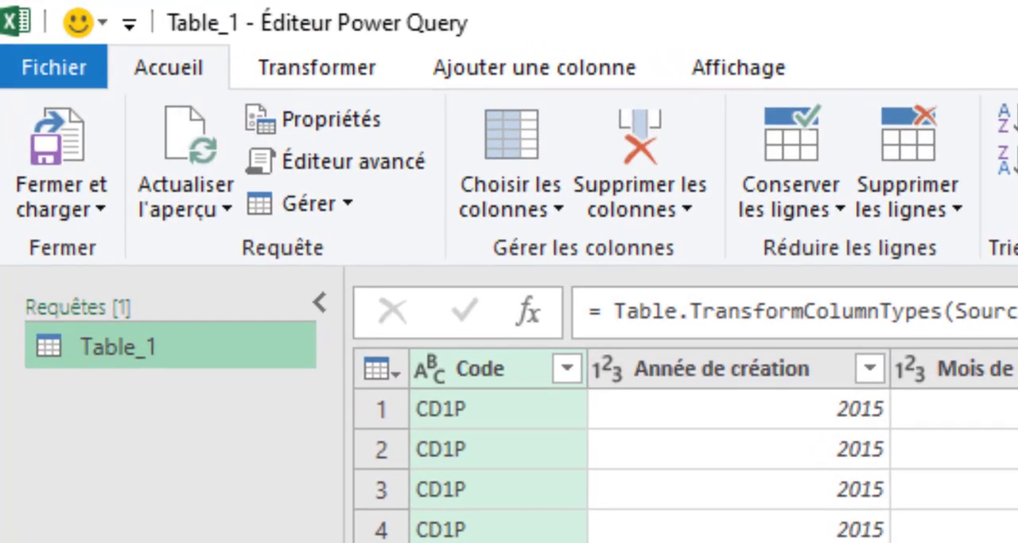
- Group Table_1 by Année de création into a new column named Groupe, using the Toutes les lignes operation
left_click(371, 73)
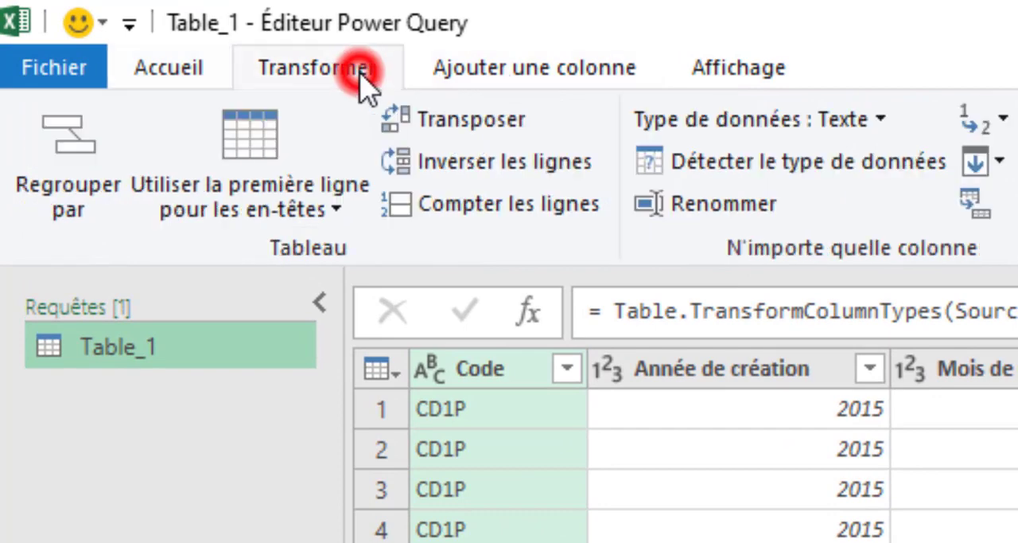
left_click(49, 181)
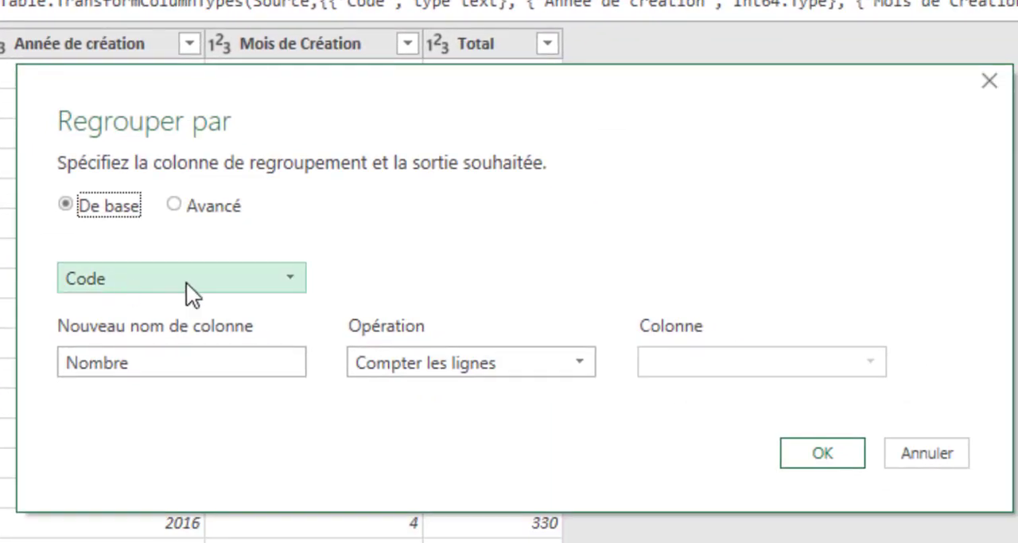
left_click(186, 281)
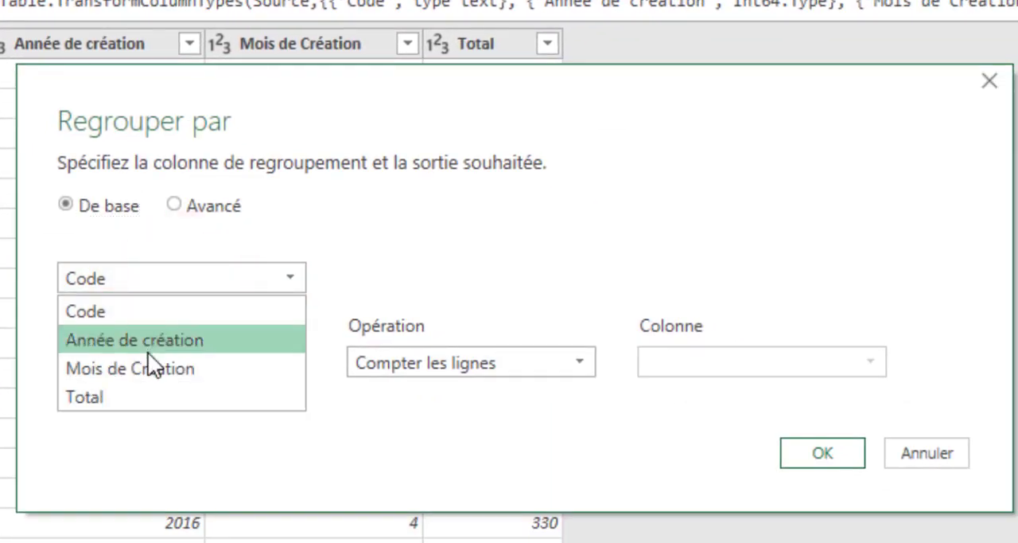
left_click(170, 344)
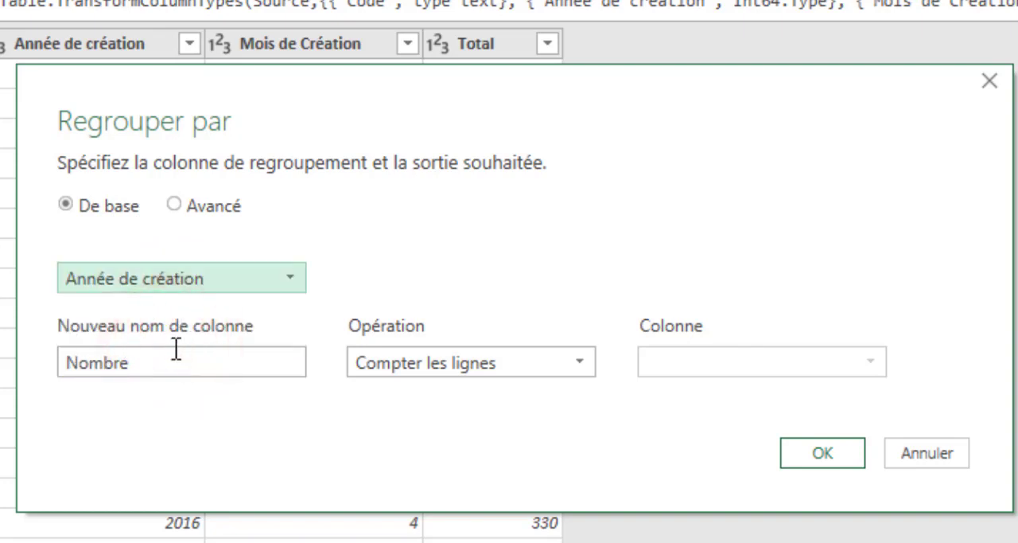
left_click_drag(243, 374, 20, 374)
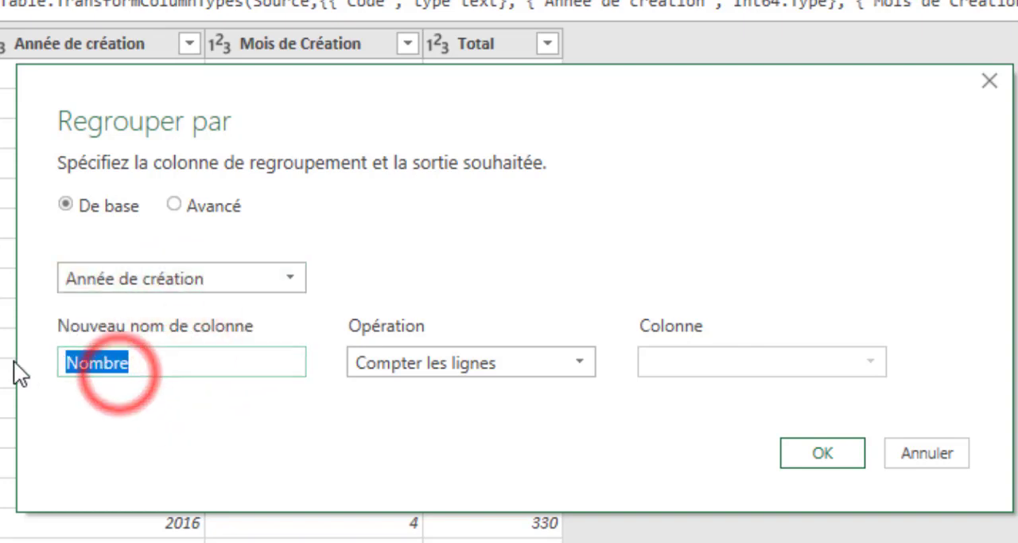
type("Grou")
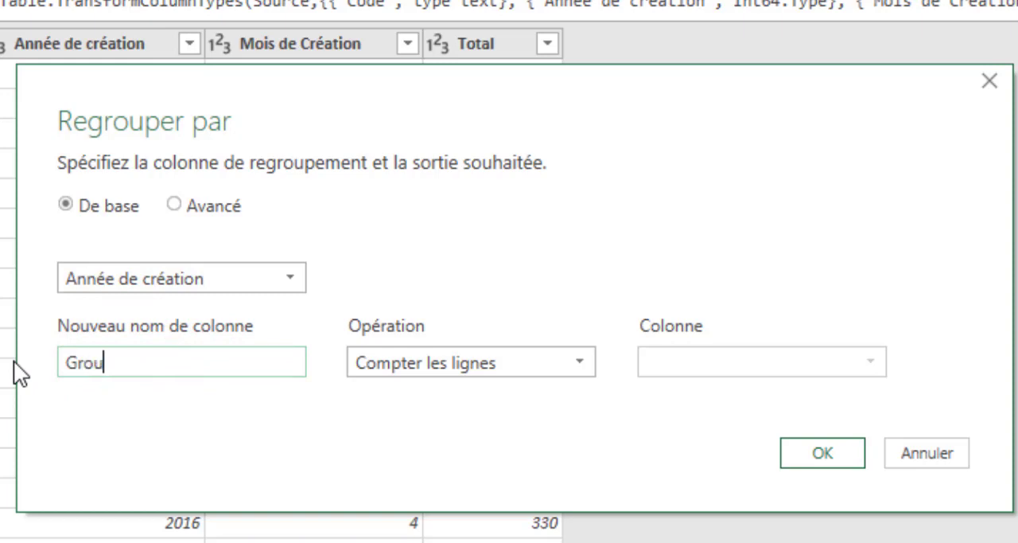
type("pe")
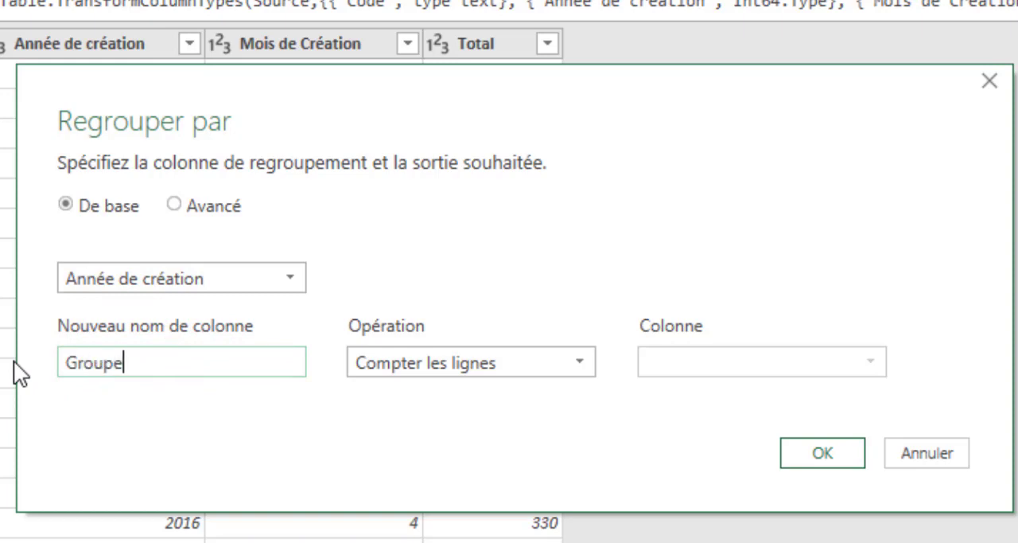
left_click(476, 361)
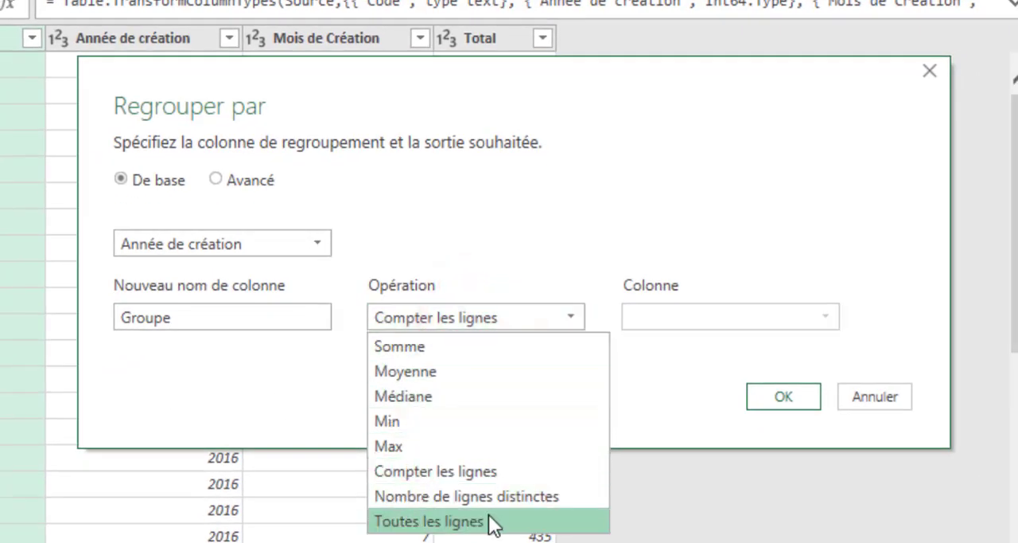
left_click(487, 521)
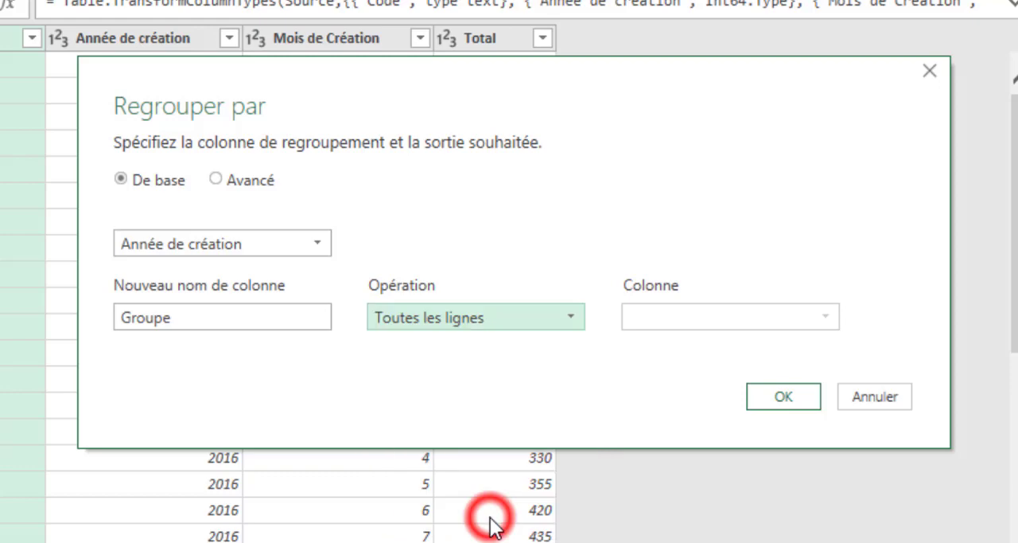
left_click(785, 393)
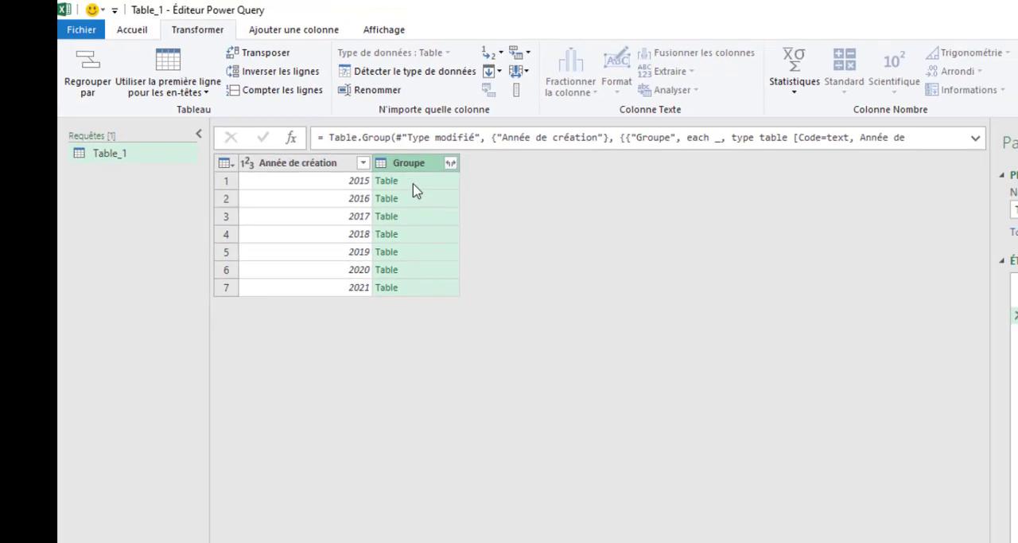
- Preview the nested tables of the Groupe column for 2015 to 2018, enlarging the preview area
left_click(382, 143)
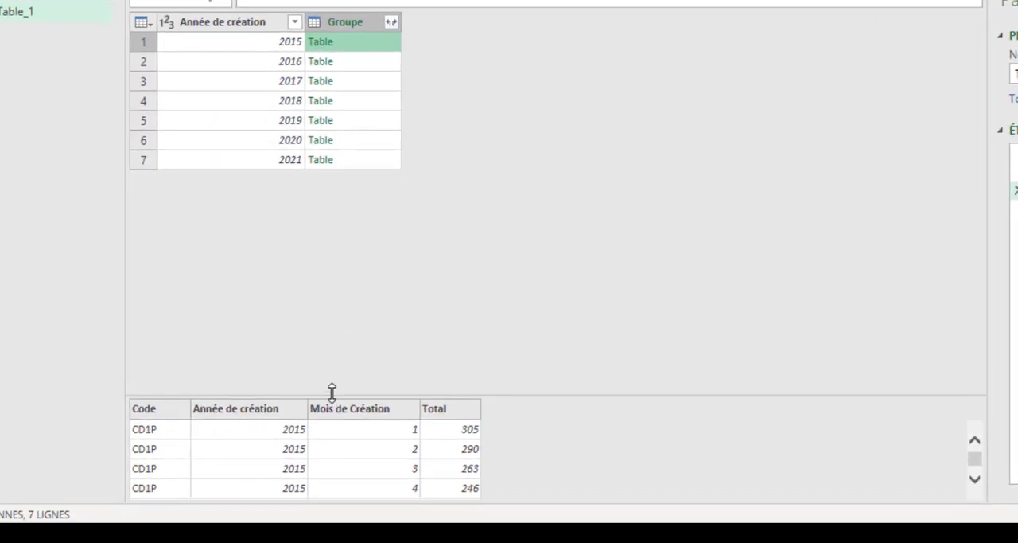
left_click_drag(332, 394, 318, 265)
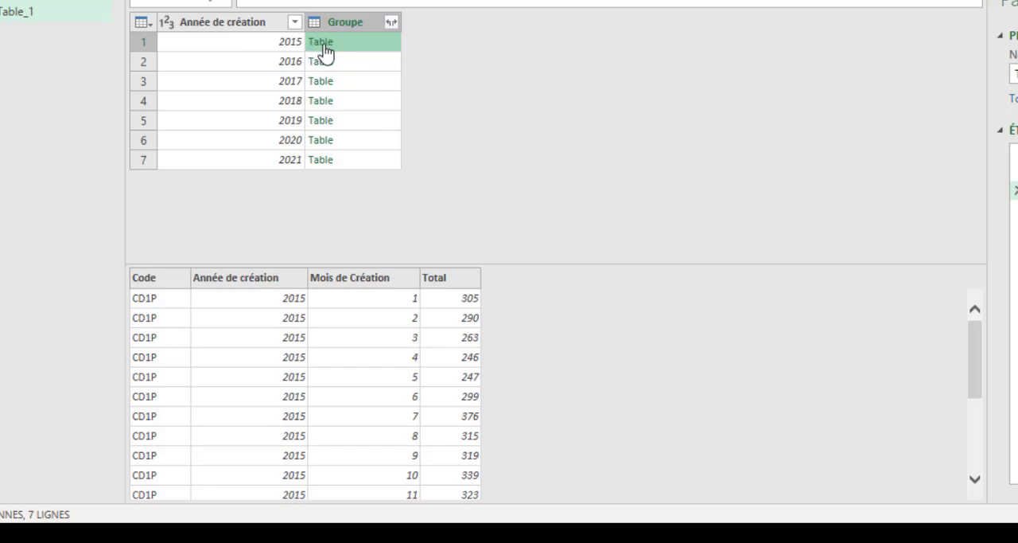
left_click(379, 45)
left_click(382, 63)
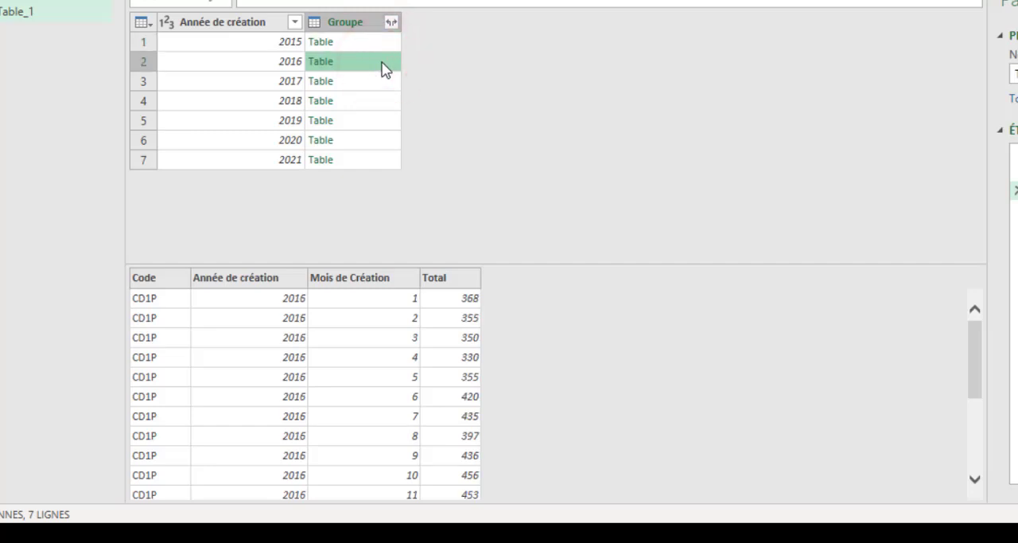
left_click(383, 85)
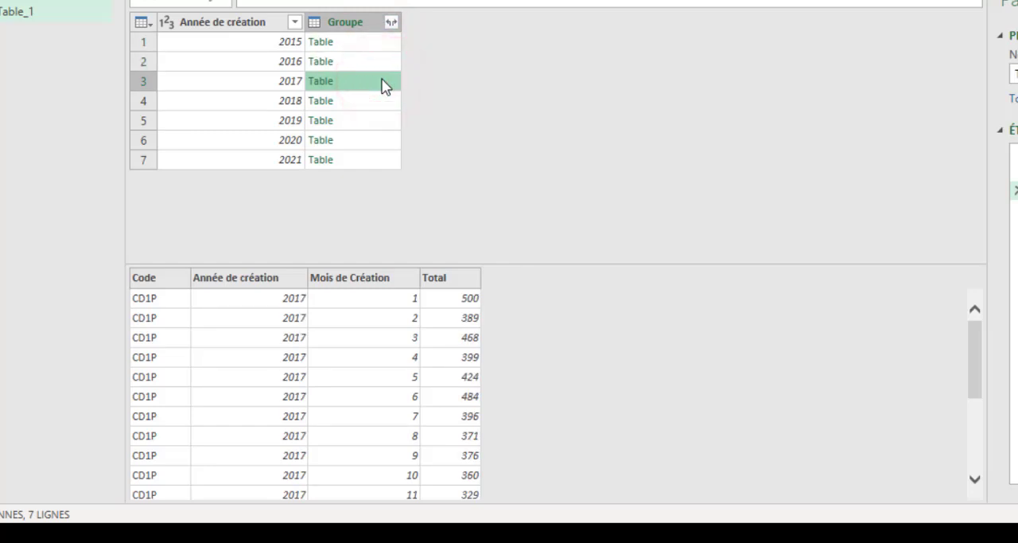
left_click(383, 105)
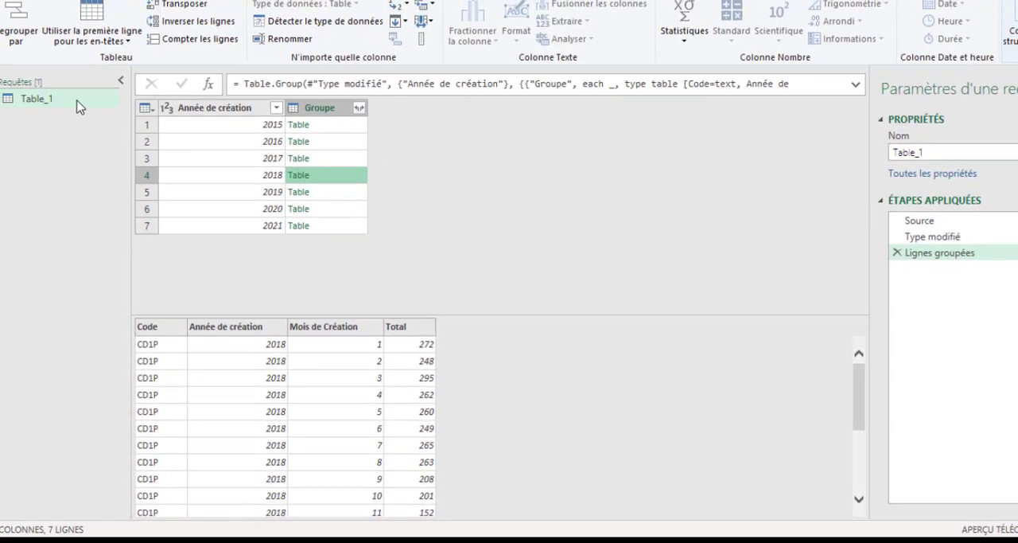
- Duplicate the Table_1 query and rename the copy as Table_2
right_click(79, 104)
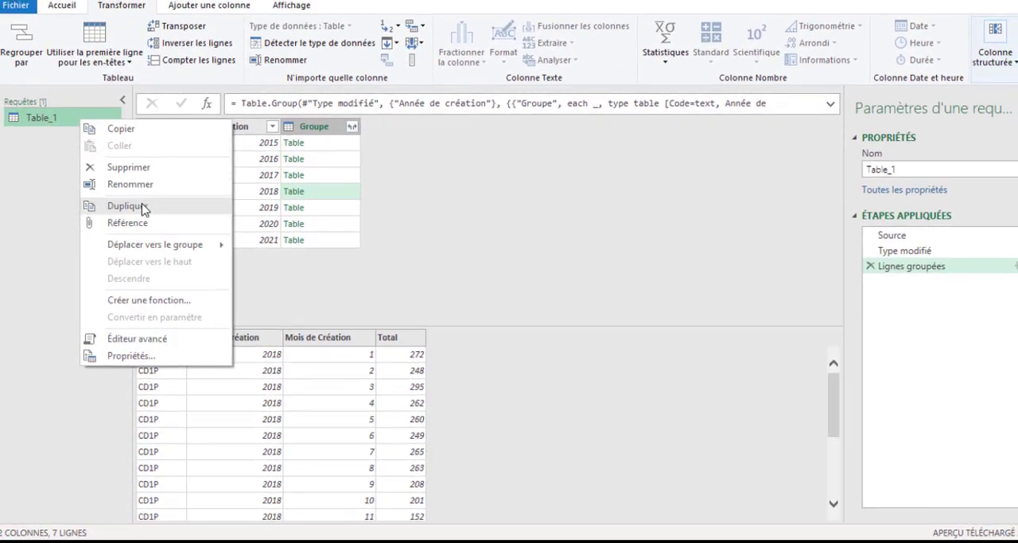
left_click(128, 202)
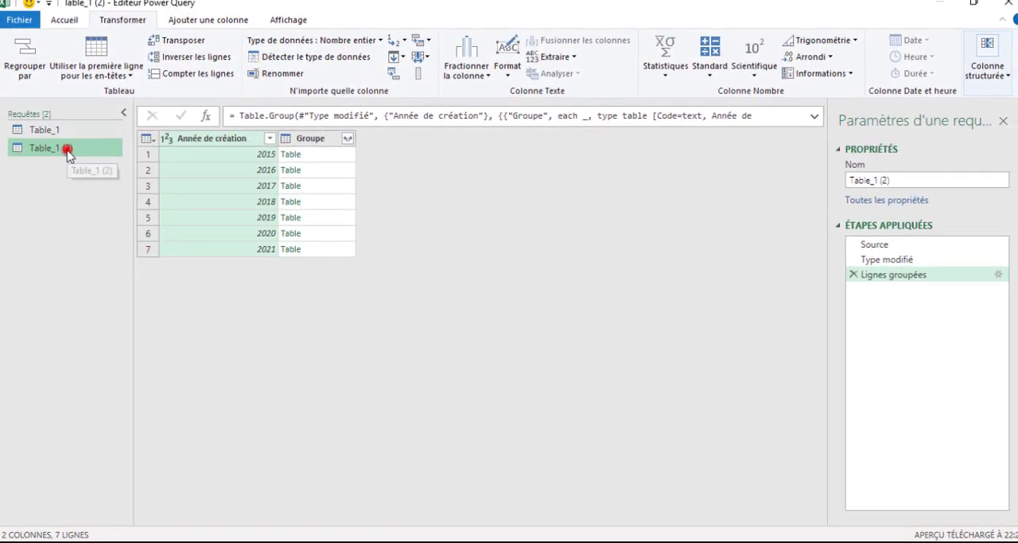
double_click(67, 148)
left_click(78, 151)
key("BackSpace")
key("BackSpace")
key("BackSpace")
key("BackSpace")
key("BackSpace")
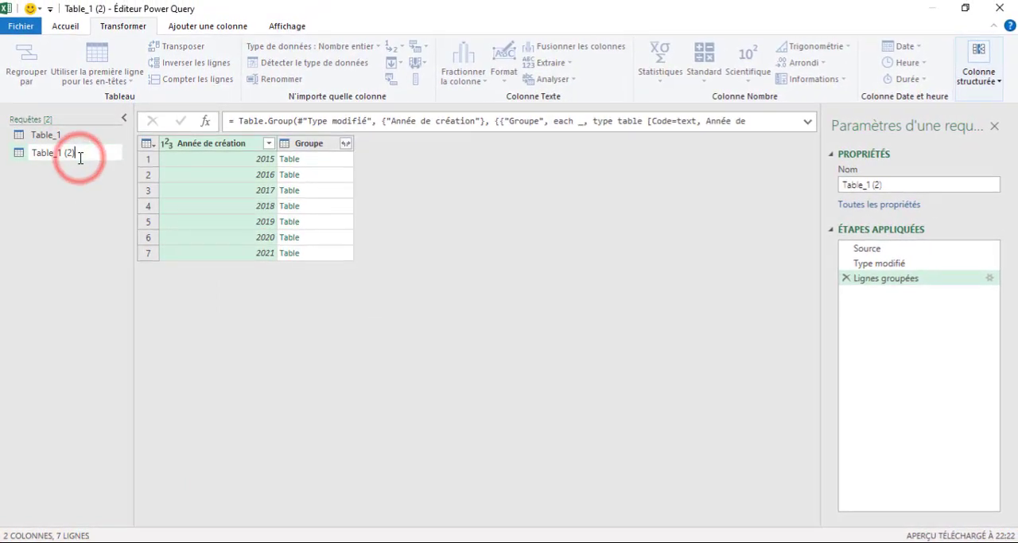
type("2")
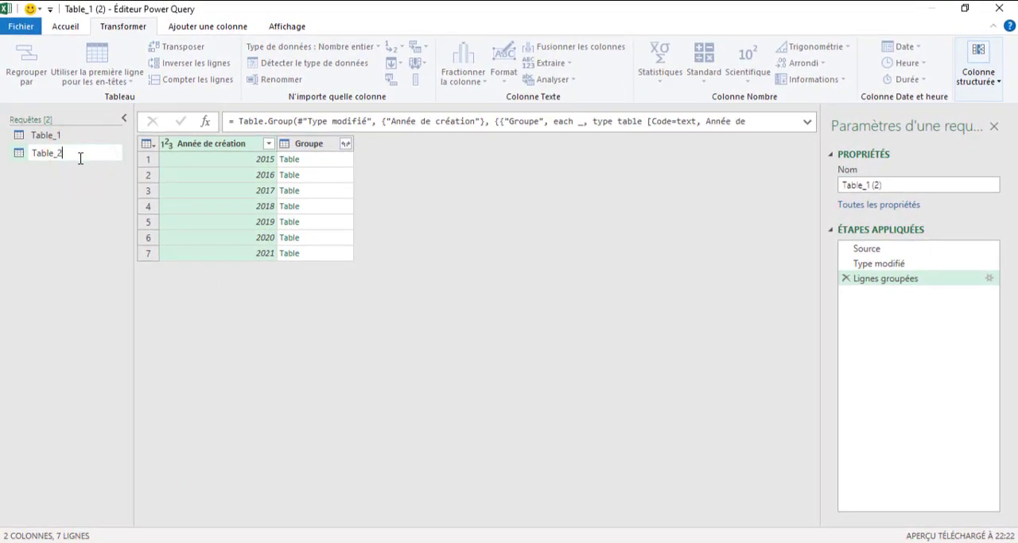
key("Return")
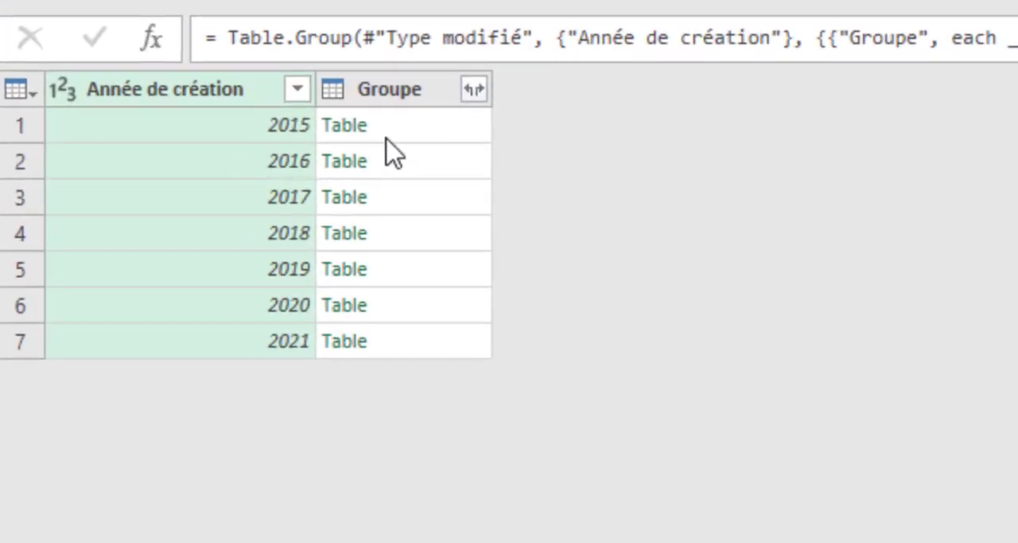
- Drill down into the 2015 nested table in Table_2, and compare the query with Table_1
left_click(352, 130)
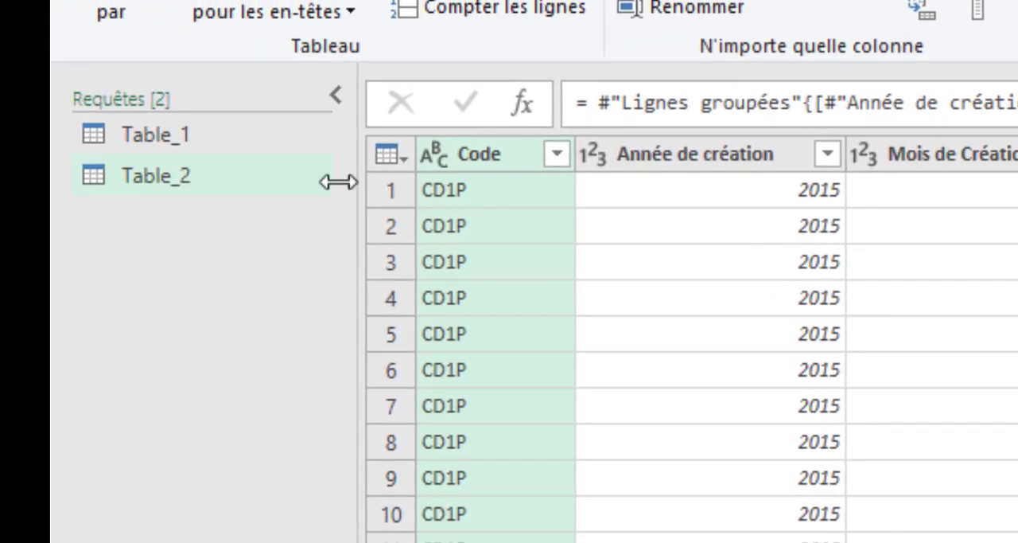
left_click(208, 148)
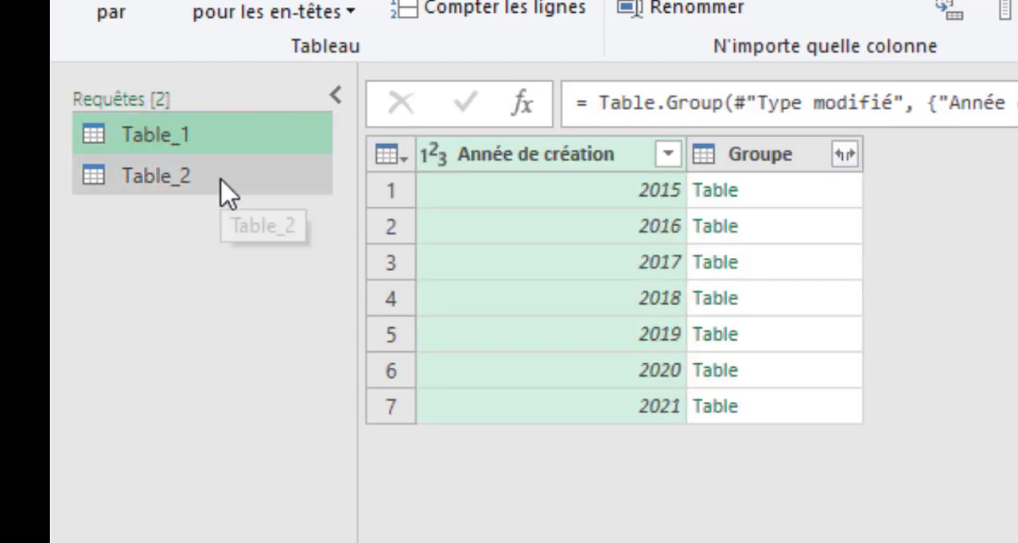
left_click(217, 178)
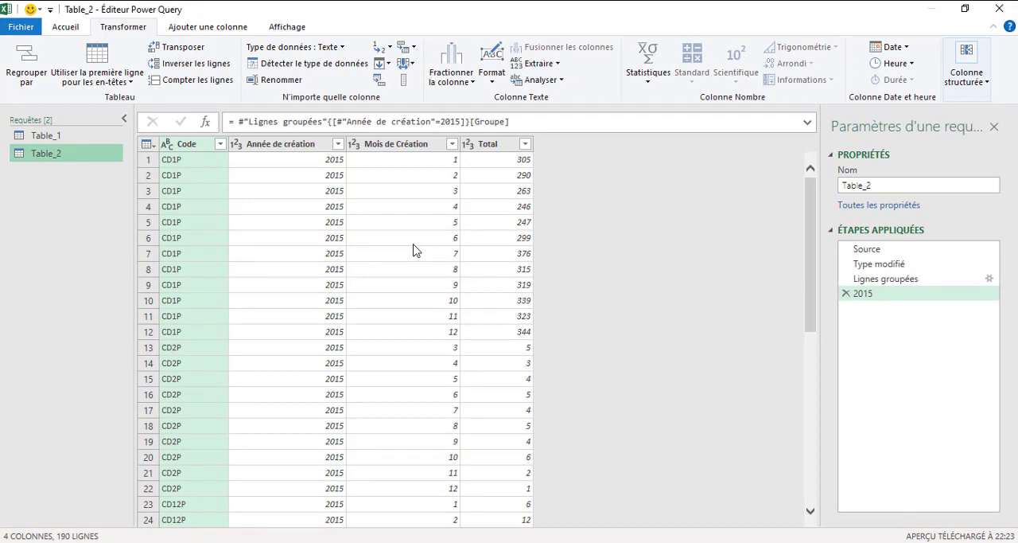
- Add an index column starting from 1 to the 2015 data in Table_2
left_click(188, 31)
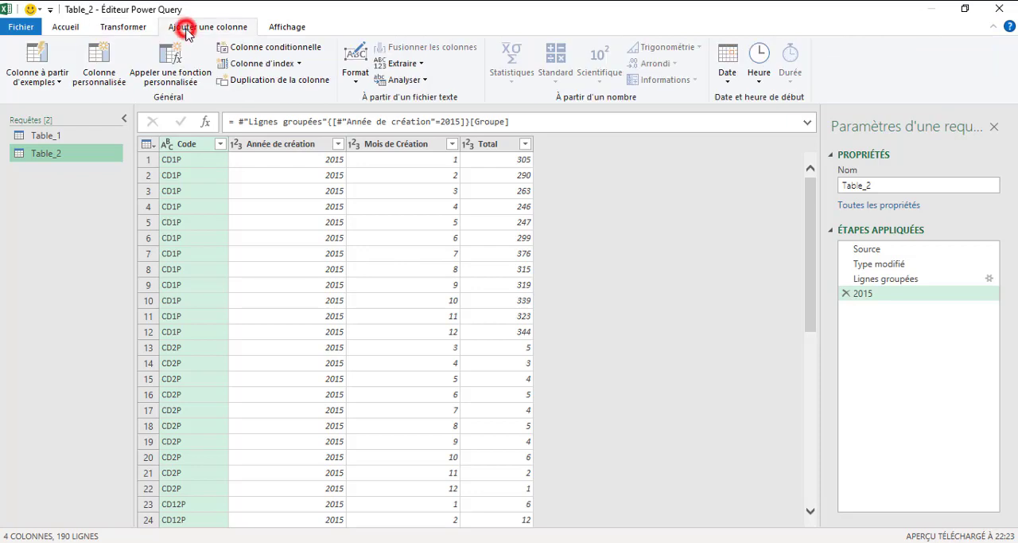
left_click(299, 63)
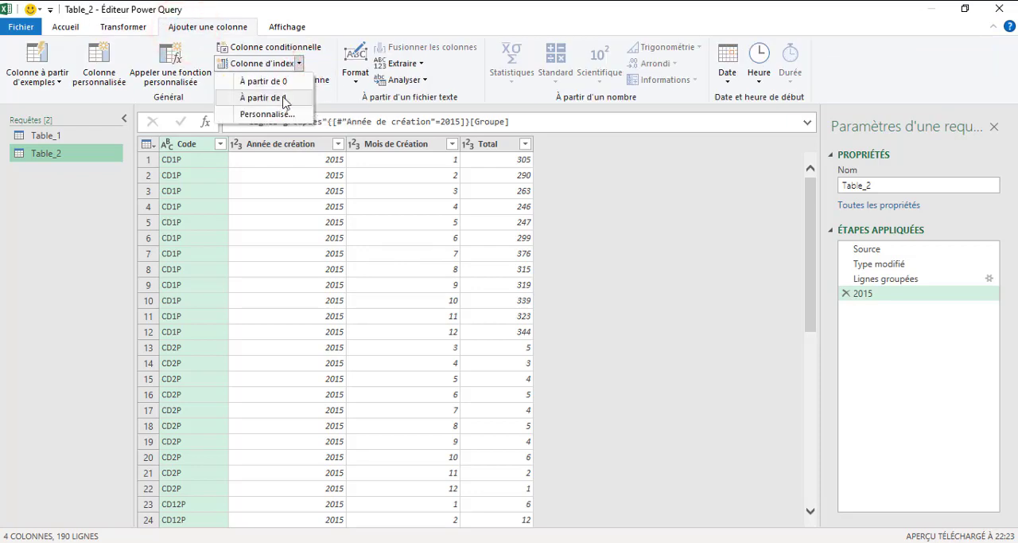
left_click(283, 98)
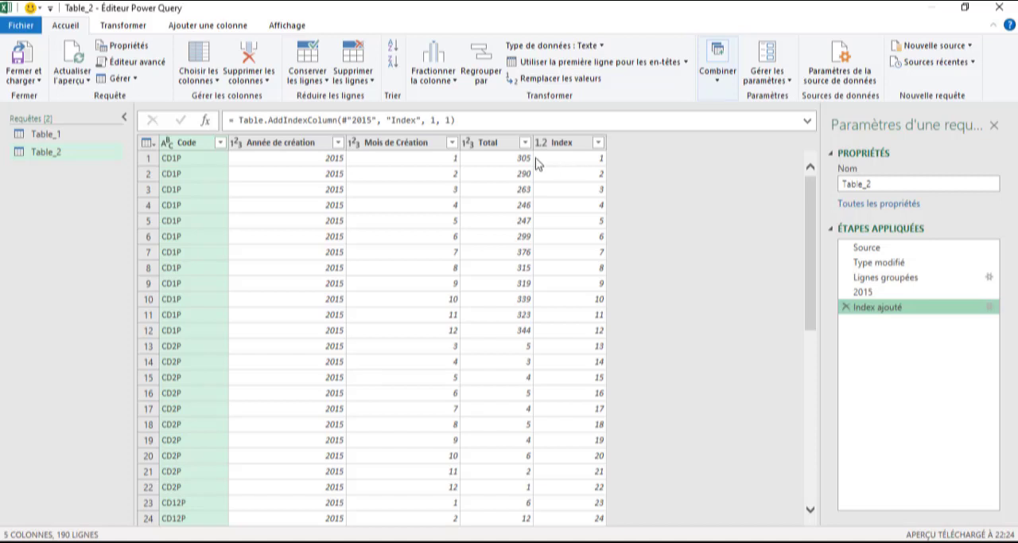
- Try a custom column named Personnalisé with the formula =List.Range([Total],0,10), and remove its applied step
left_click(214, 27)
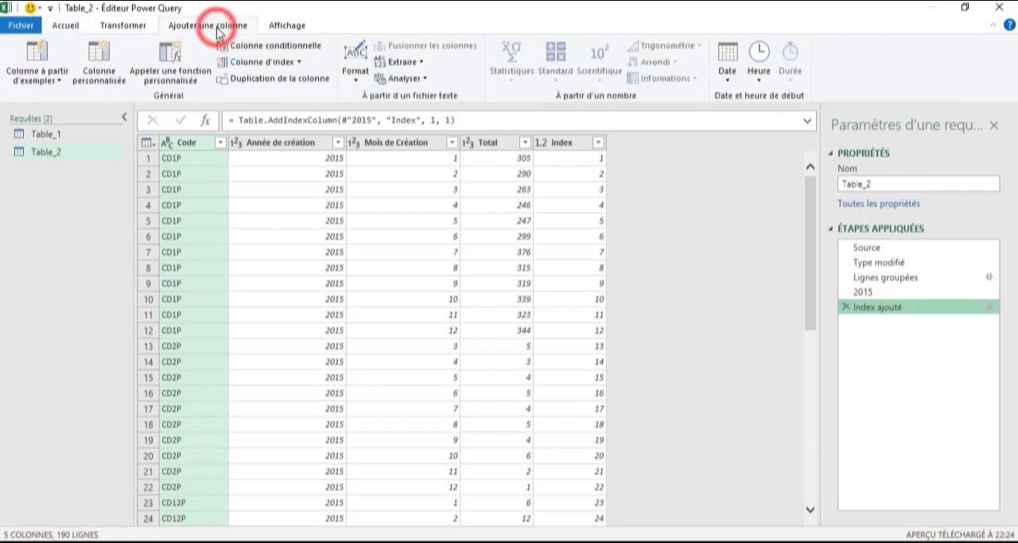
left_click(98, 73)
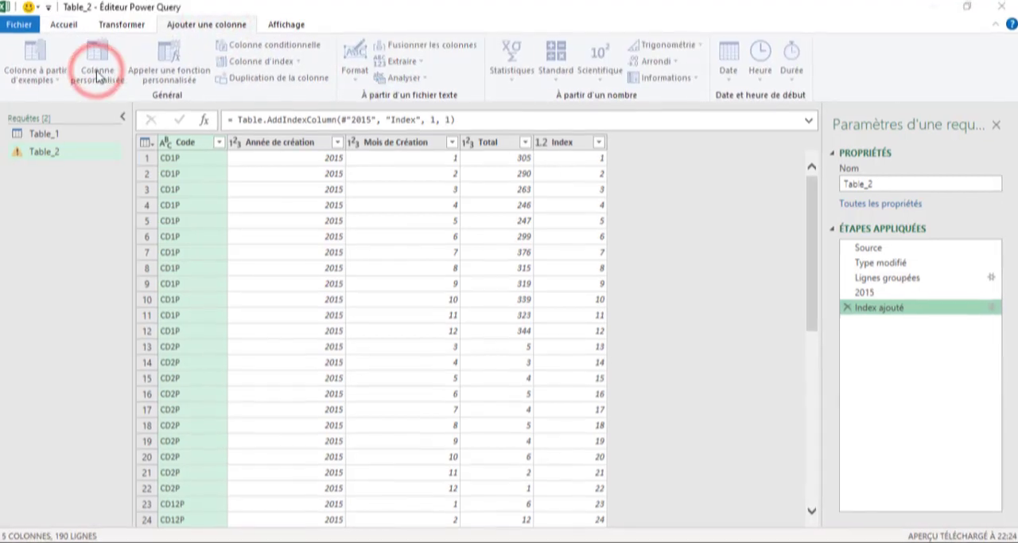
left_click(299, 233)
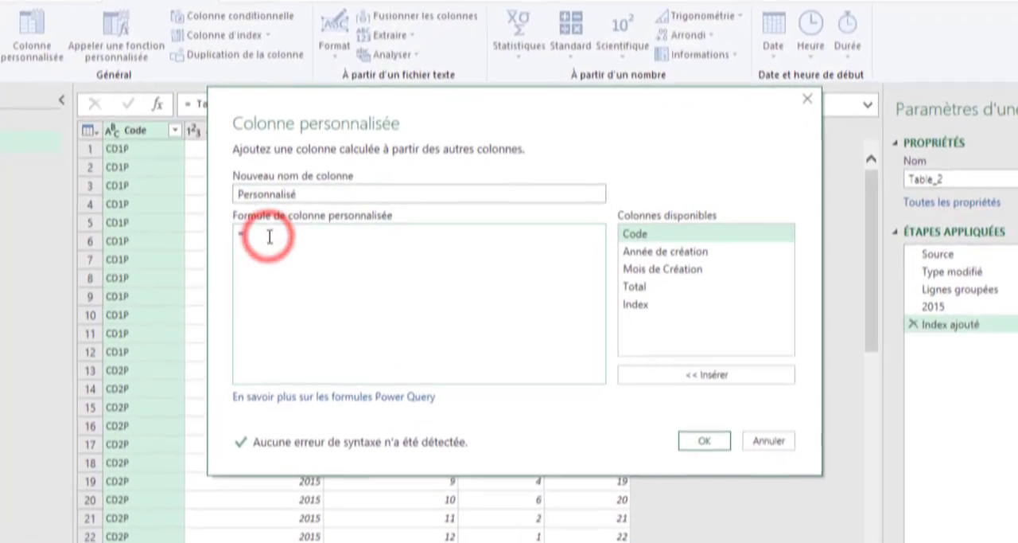
type("List.R")
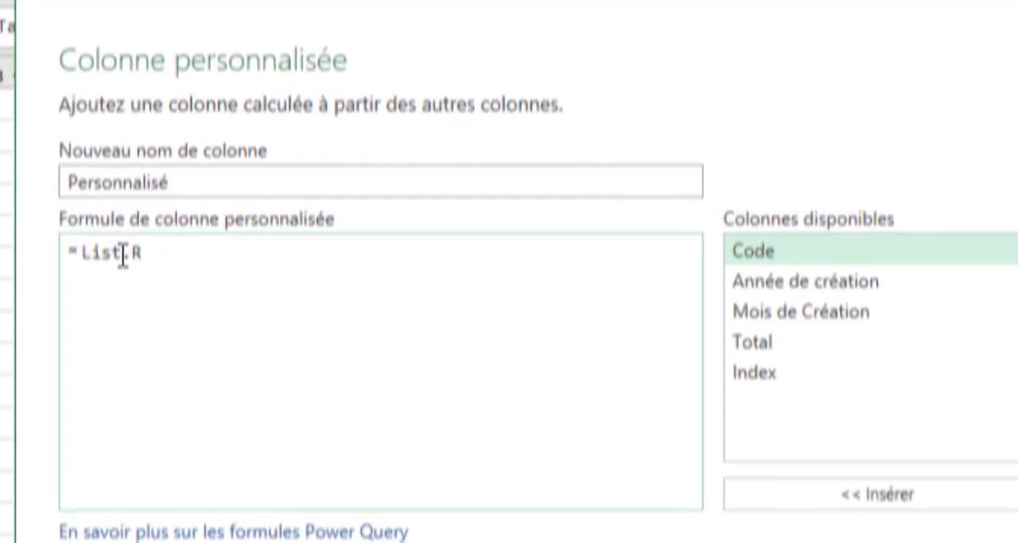
type("ange(")
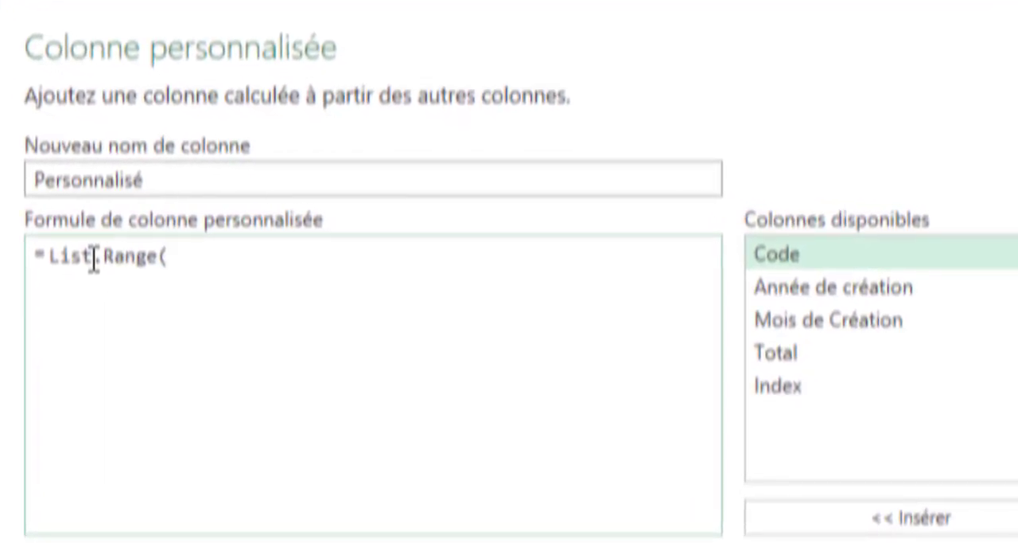
double_click(794, 351)
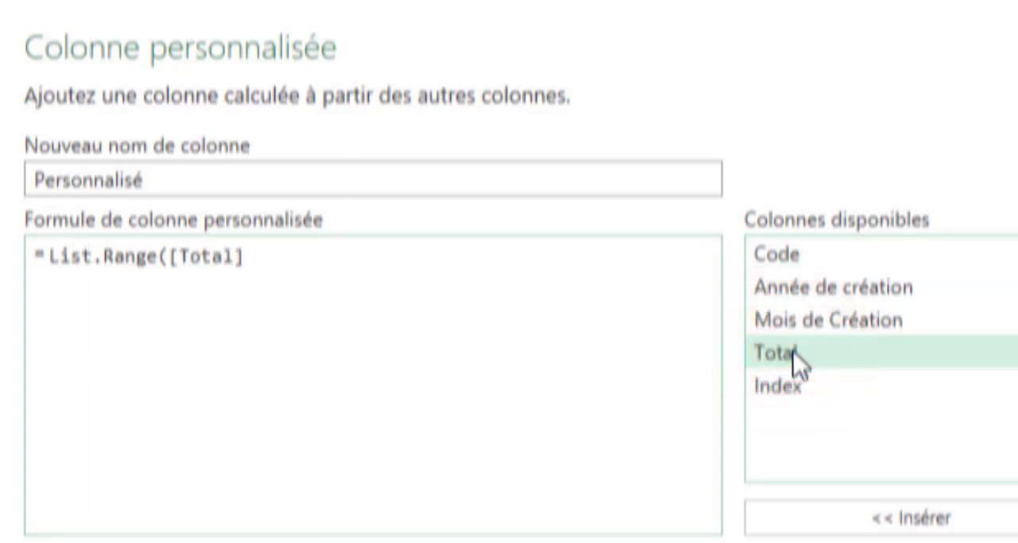
type(",0")
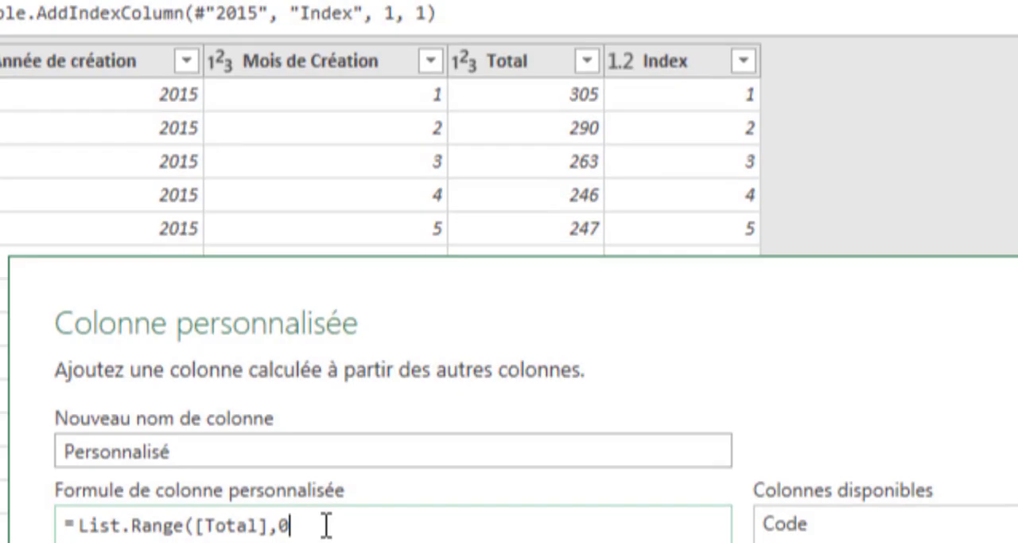
type(",")
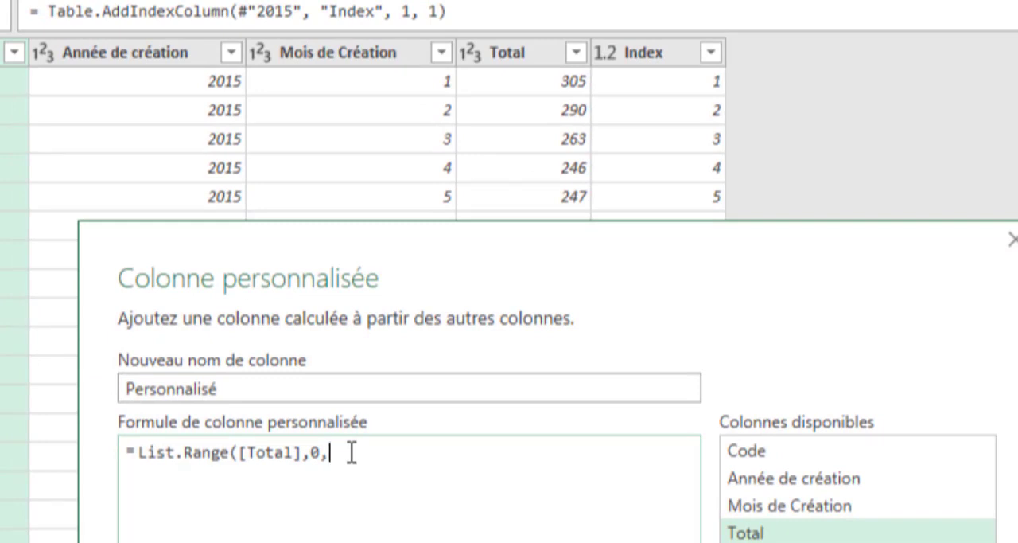
type("10)")
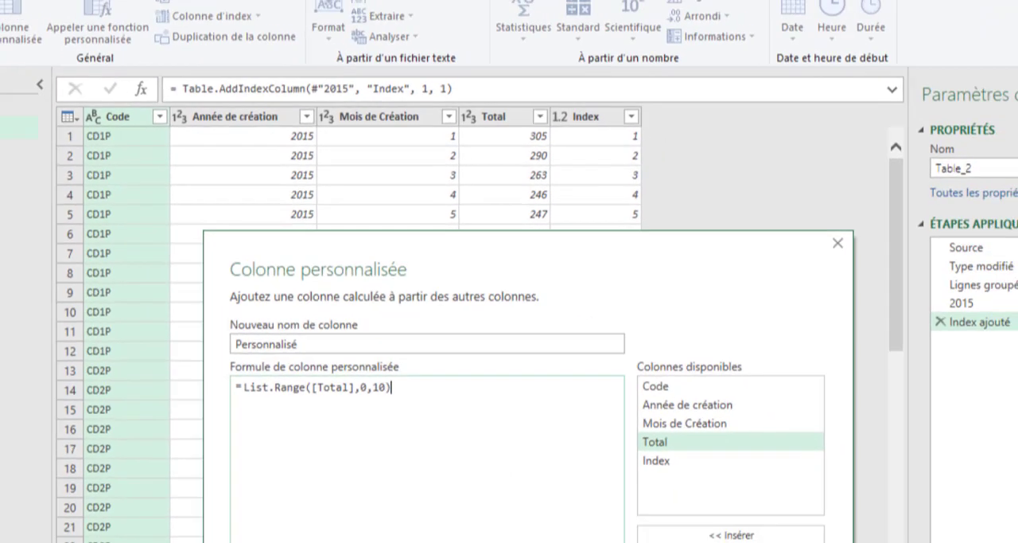
left_click(654, 539)
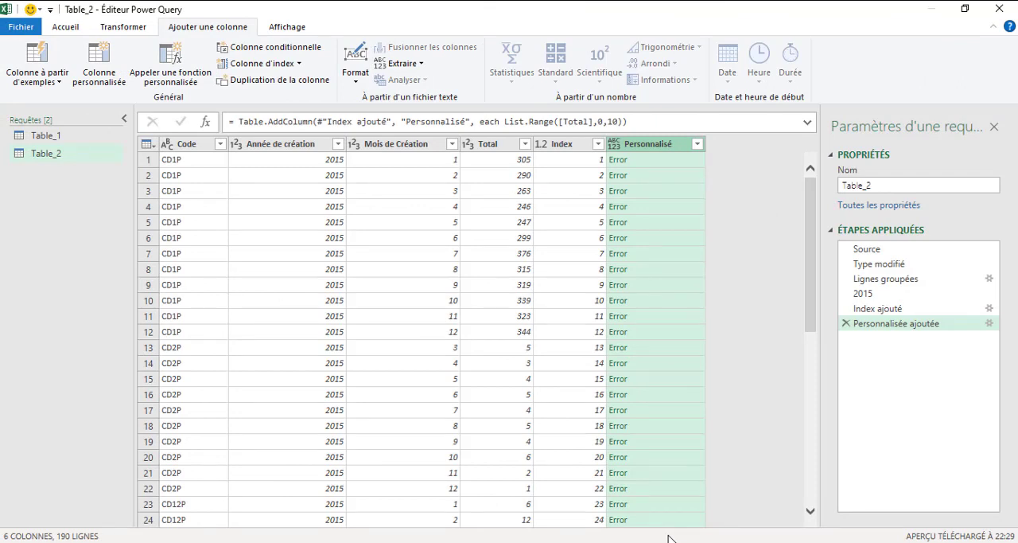
left_click(846, 323)
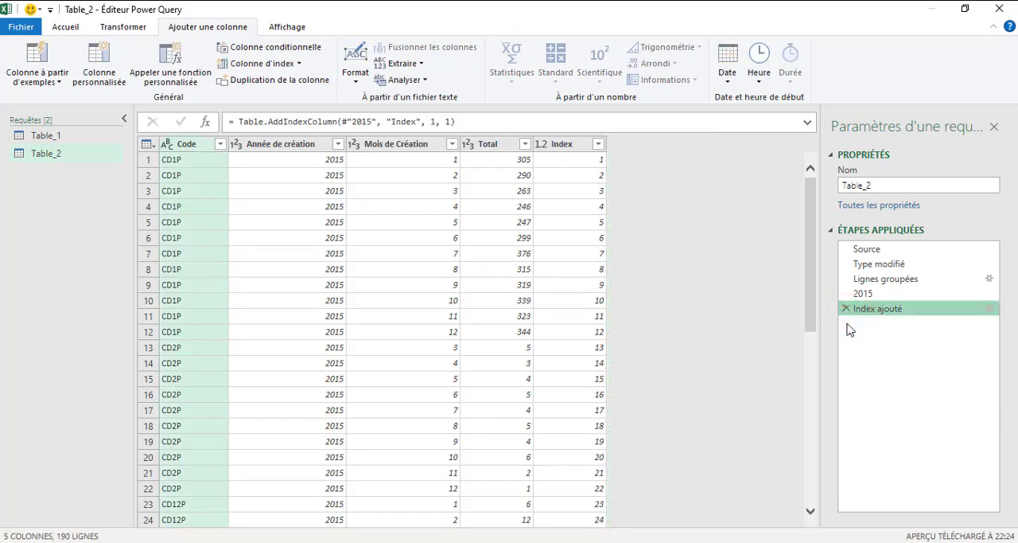
- Drill down into the Total column to extract its values as a list
left_click(500, 148)
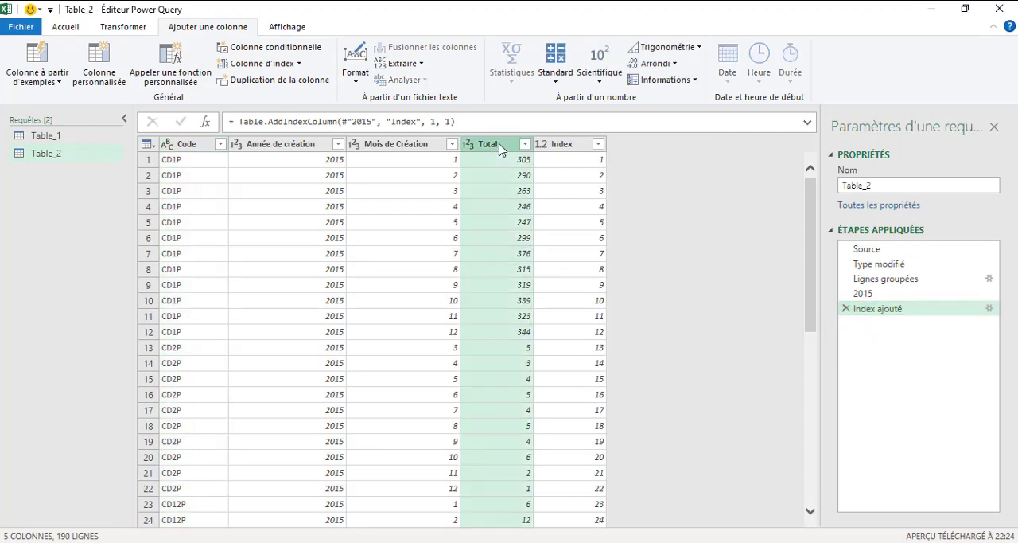
right_click(501, 150)
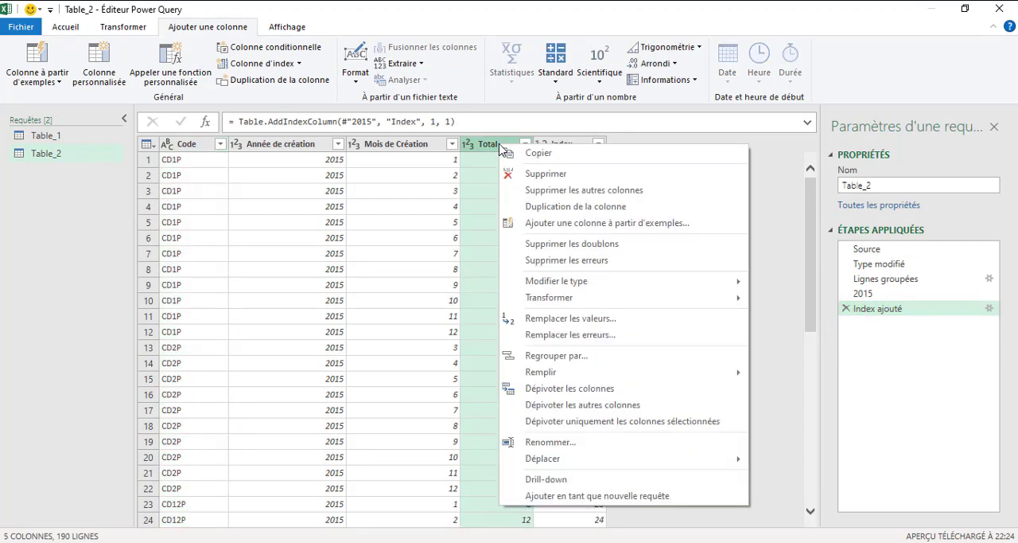
left_click(545, 479)
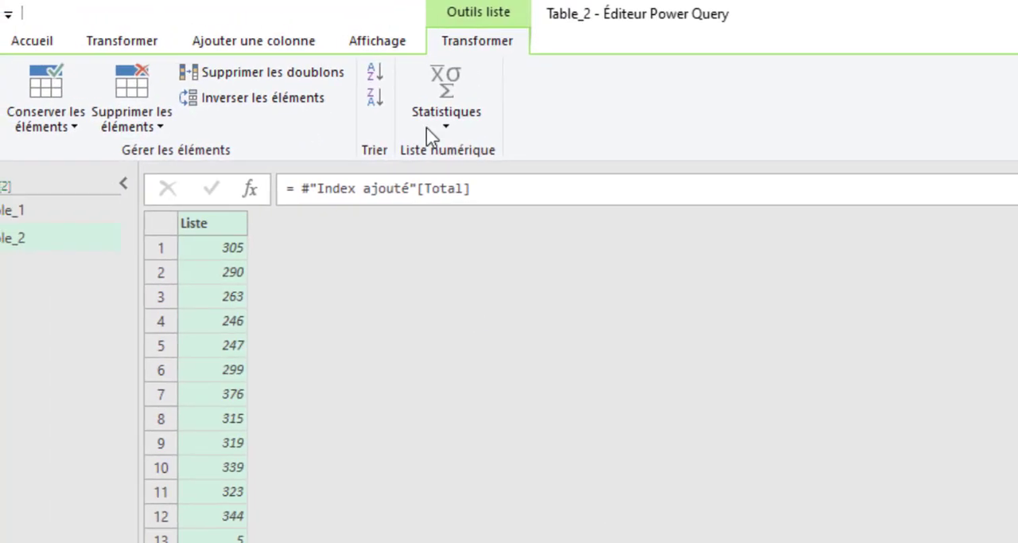
left_click(560, 39)
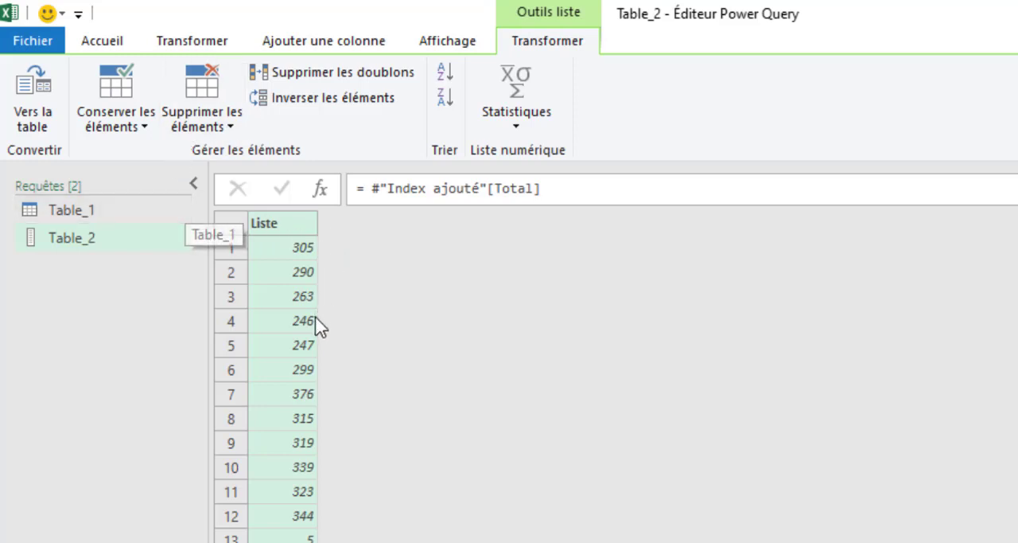
- Convert the Total list to a table with no delimiter, and remove the Converti en table and Total steps
left_click(40, 125)
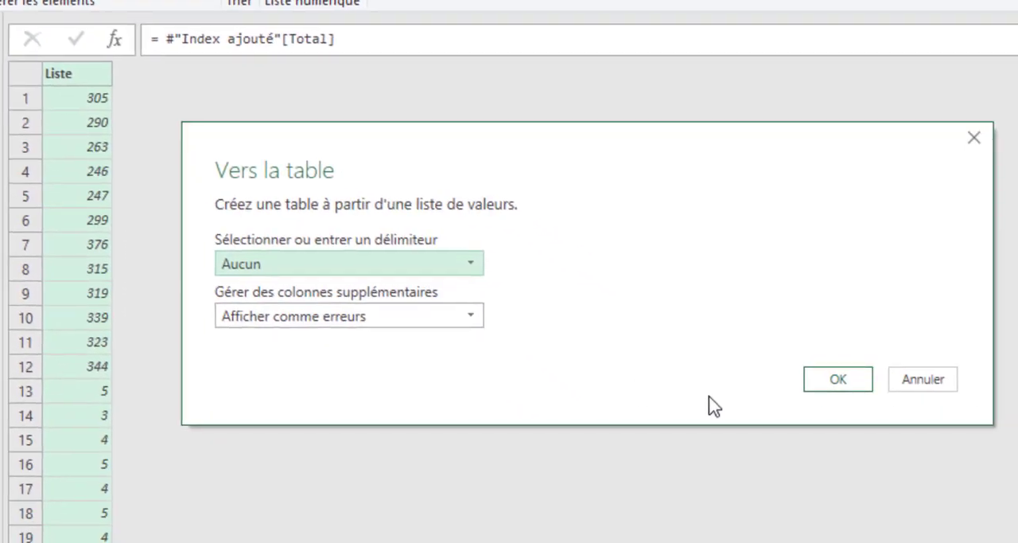
left_click(829, 386)
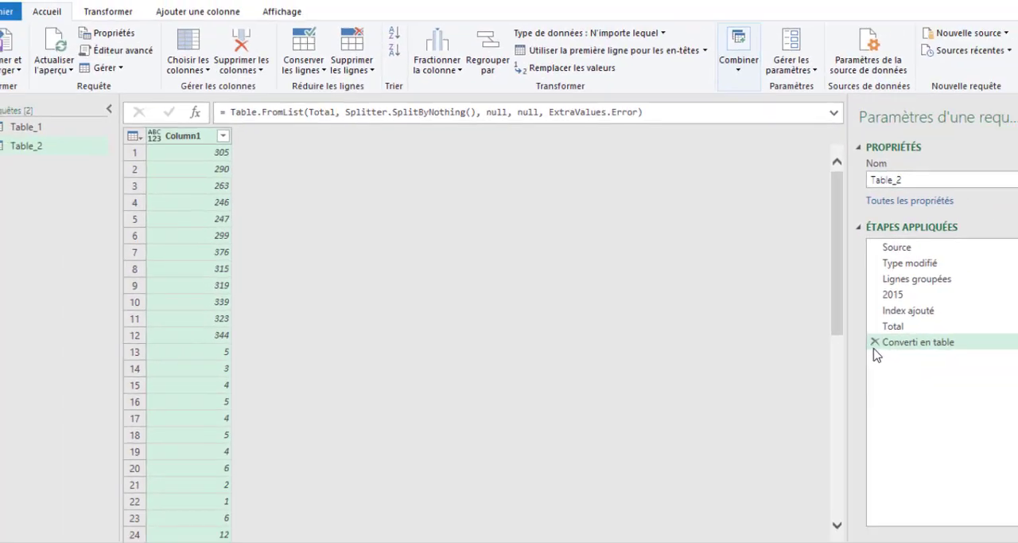
left_click(846, 338)
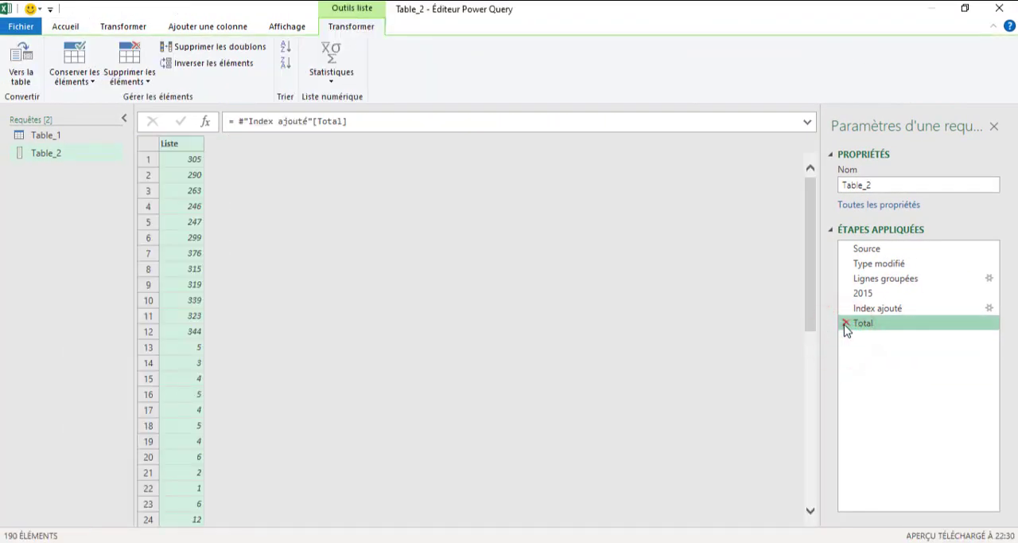
left_click(844, 324)
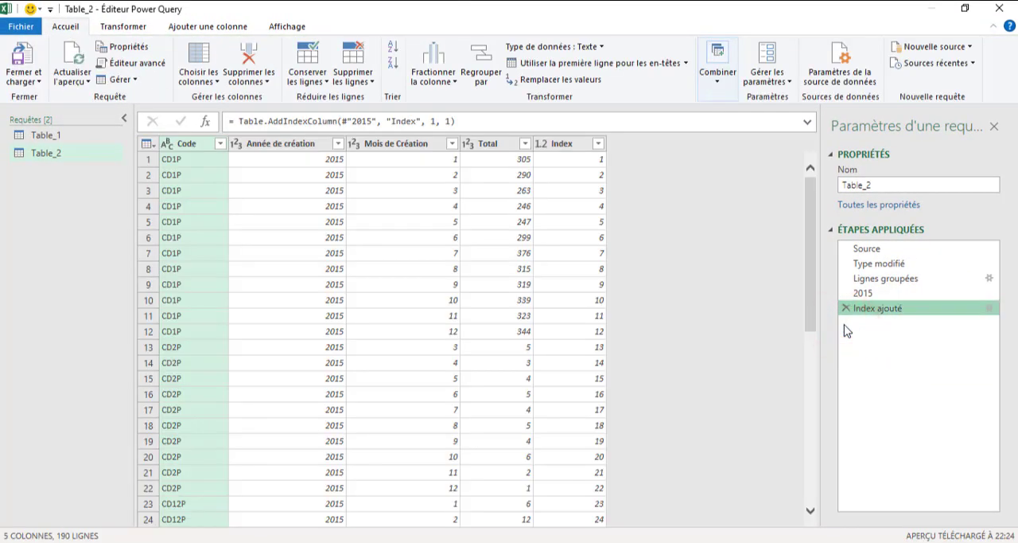
- Add a custom column named Personnalisé to Table_2 with the formula =List.Range([Total],0,10)
left_click(562, 149)
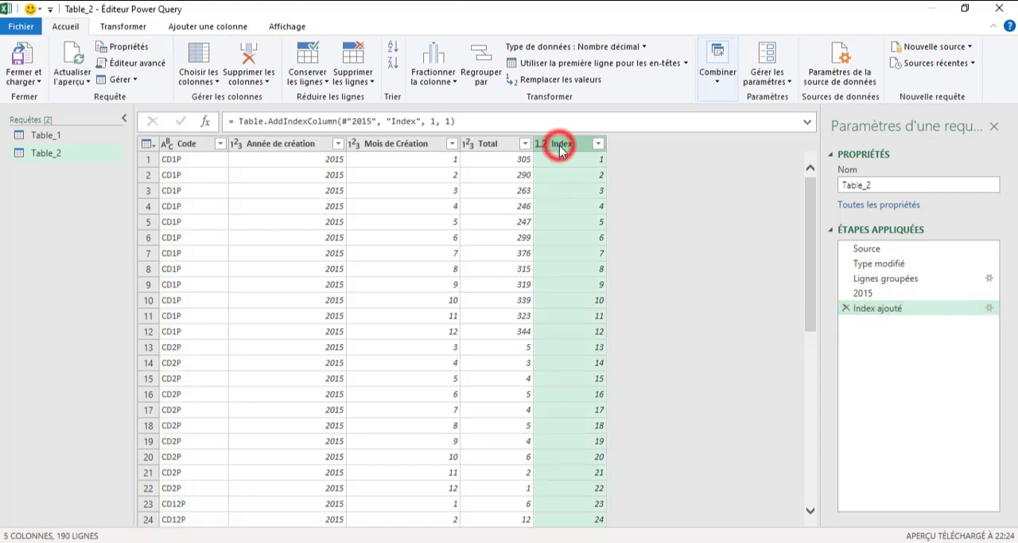
left_click(228, 27)
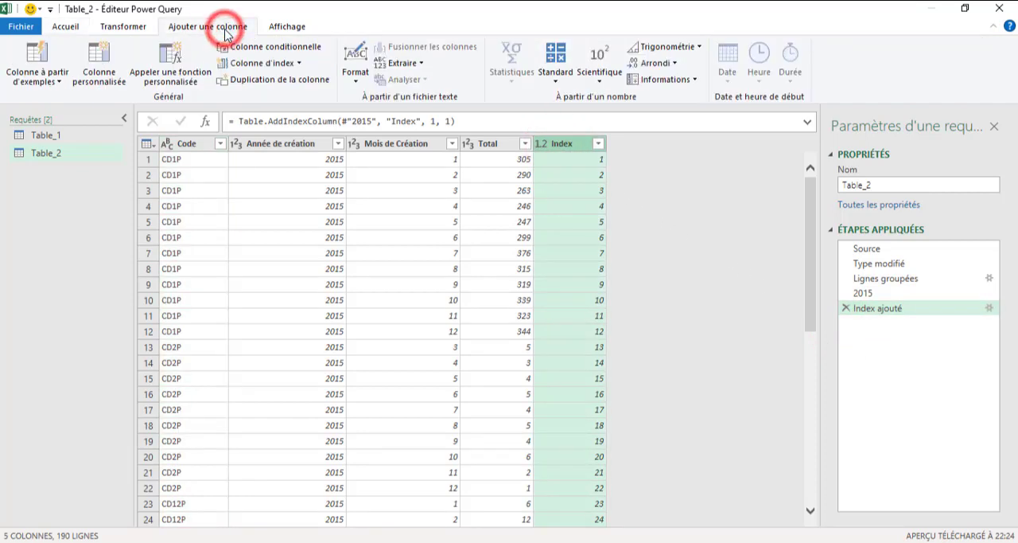
left_click(99, 65)
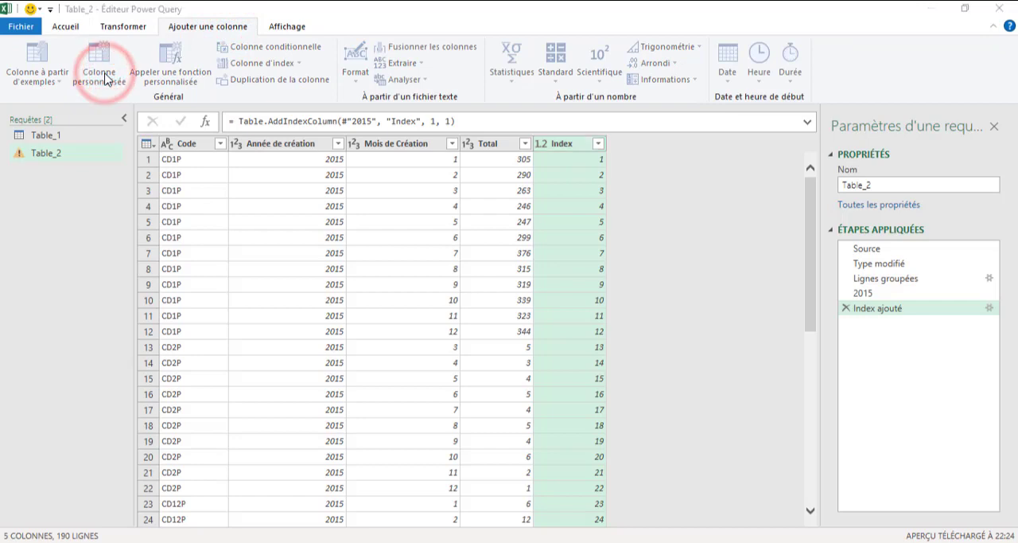
left_click(296, 232)
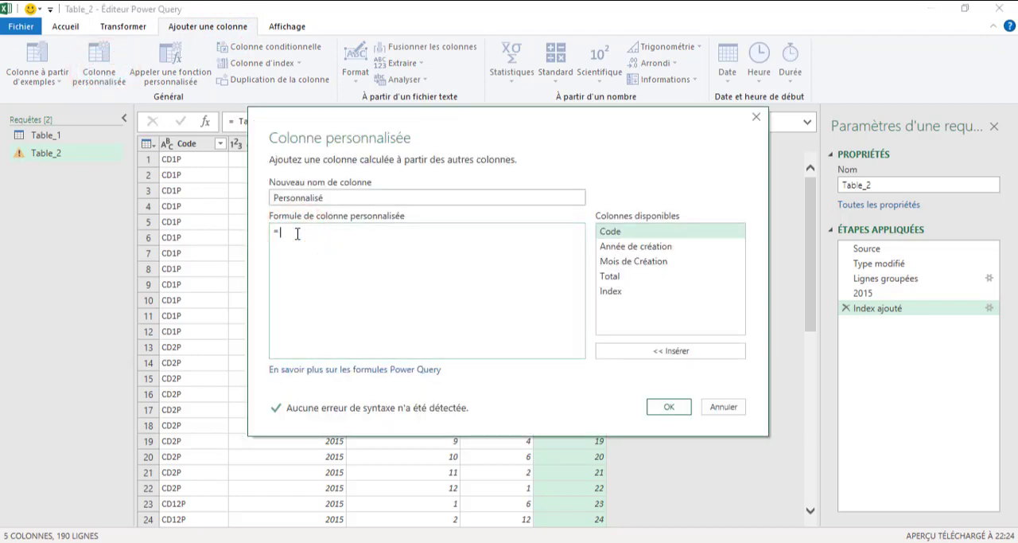
type("List.R")
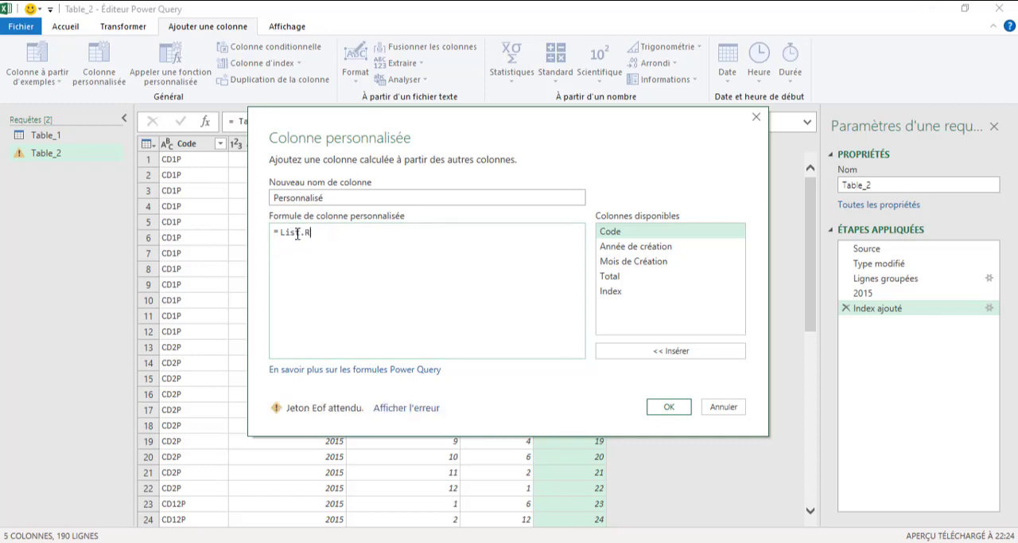
type("ange(")
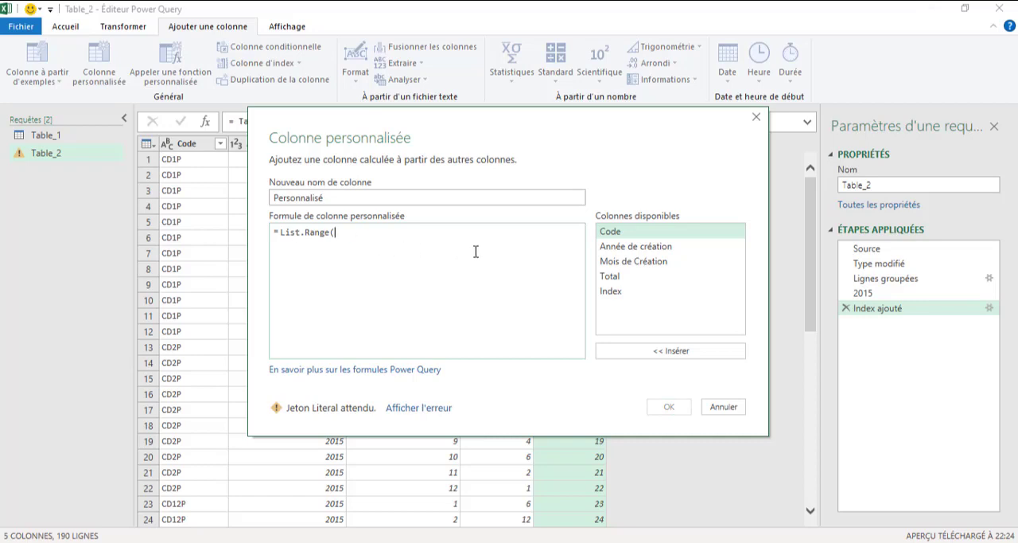
double_click(618, 280)
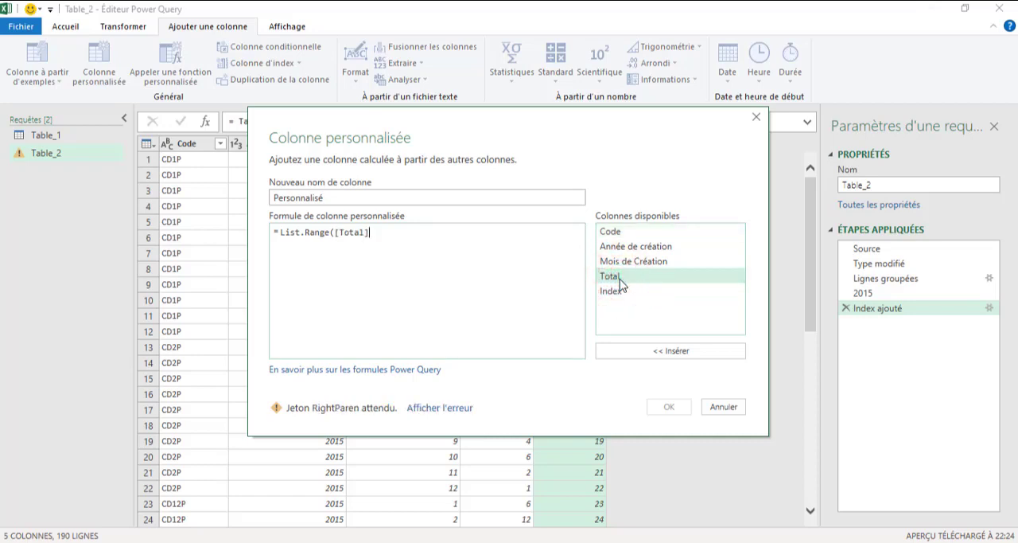
type(",")
type("0,")
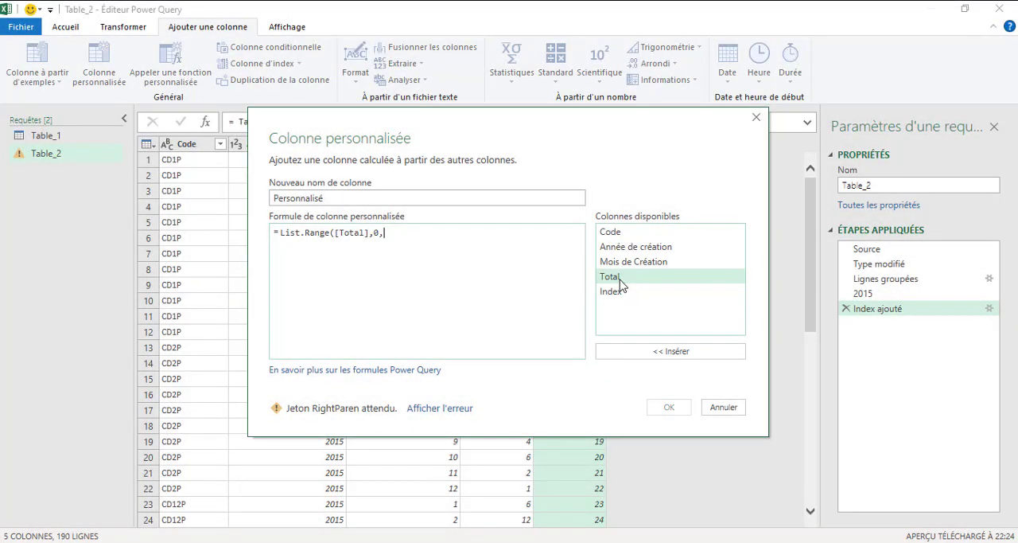
type("10)")
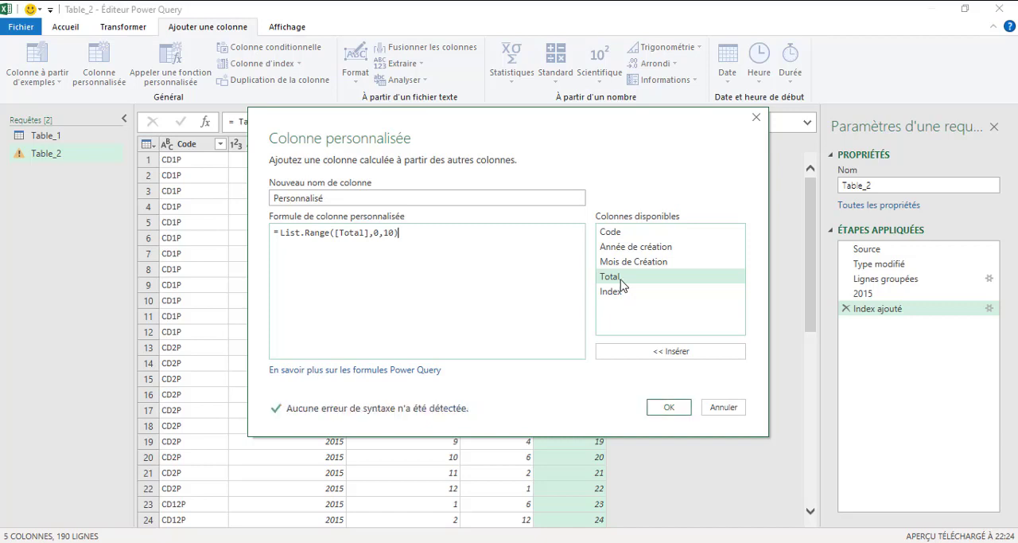
left_click(671, 407)
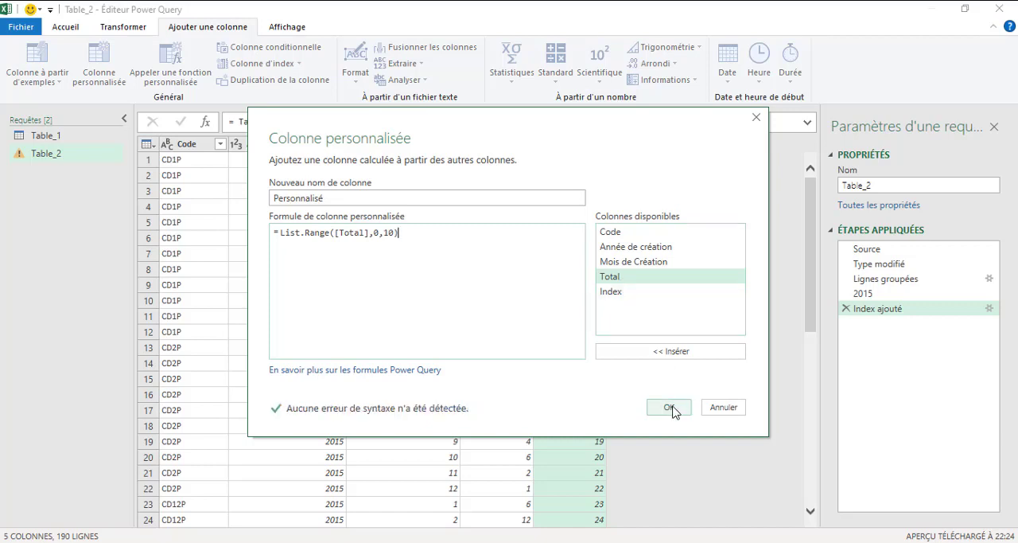
left_click(672, 408)
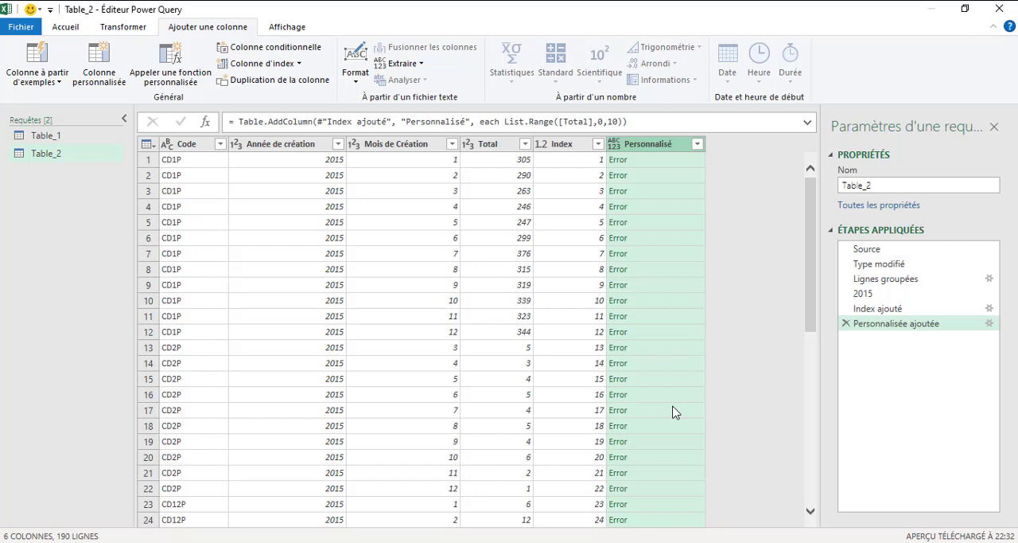
- Edit the Personnalisé column's formula to =List.Range(#"Index ajouté"[Total],0,10), referencing the Index ajouté step
left_click(990, 324)
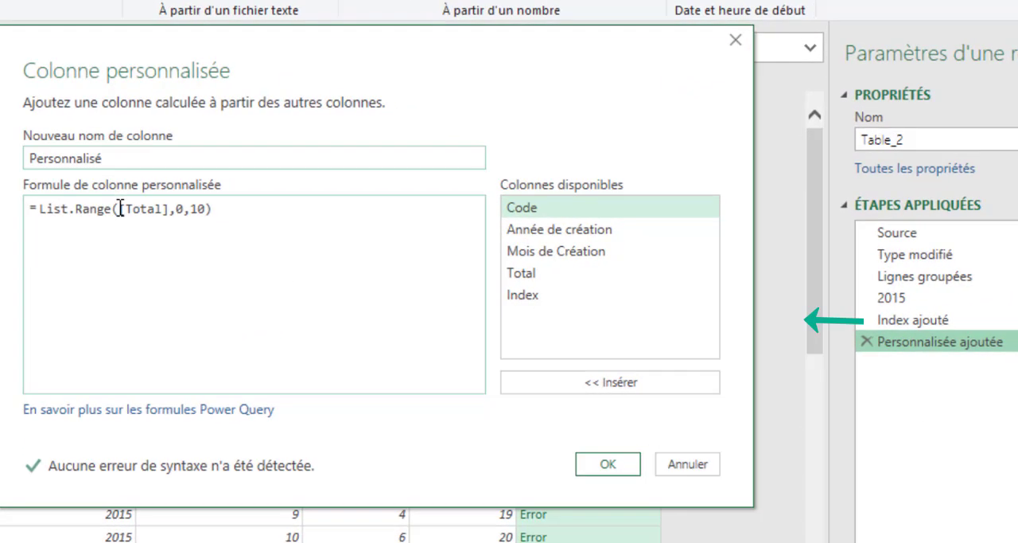
left_click(318, 230)
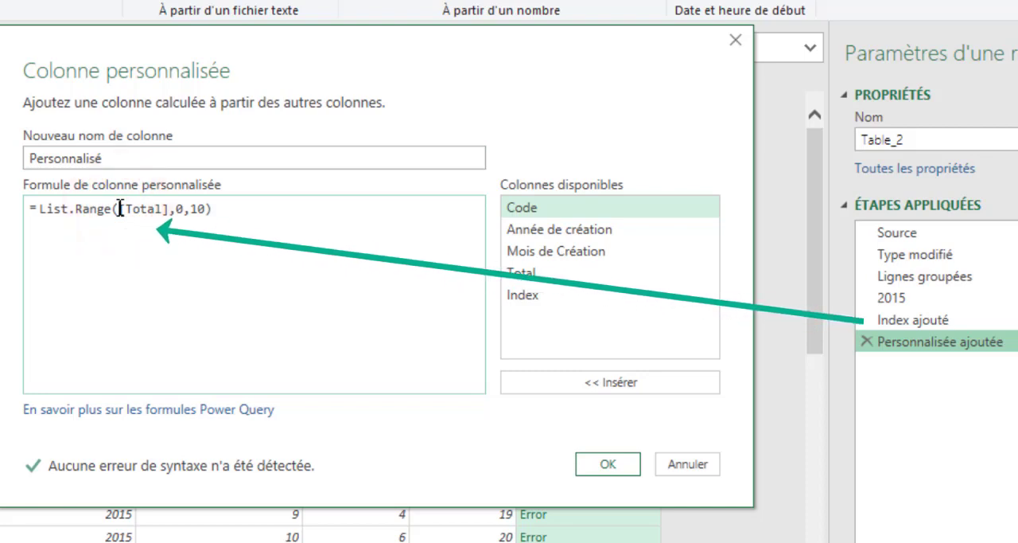
type("#\"")
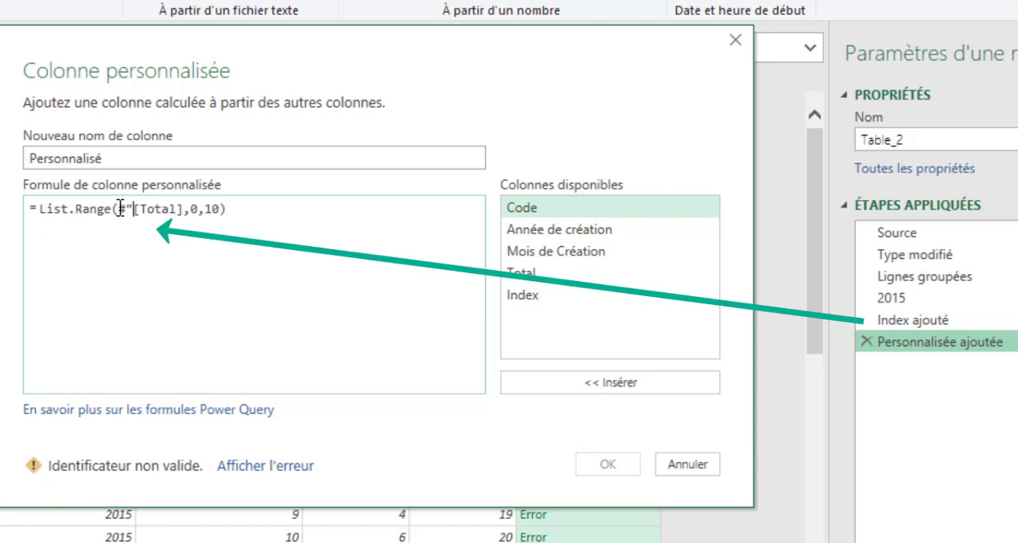
type("I")
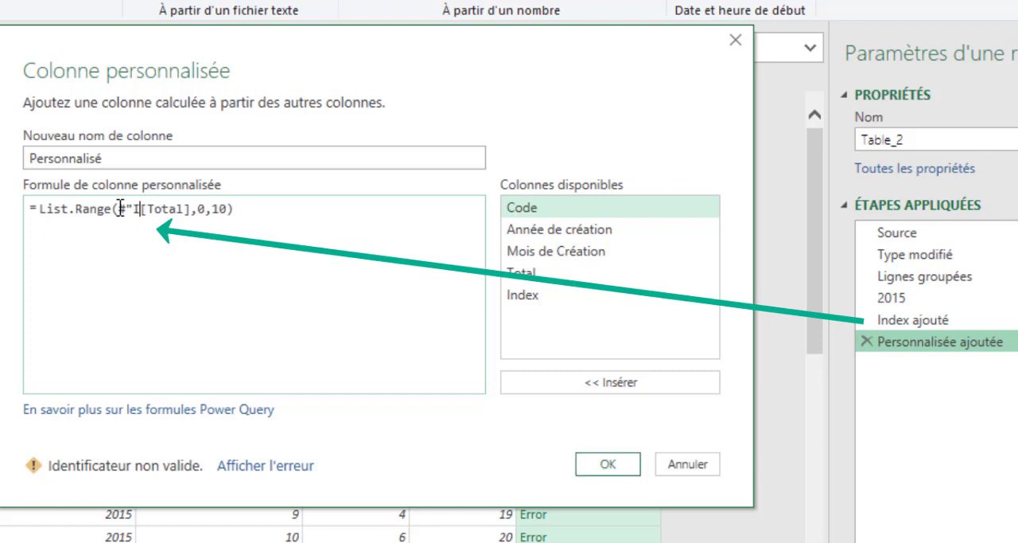
type("nd")
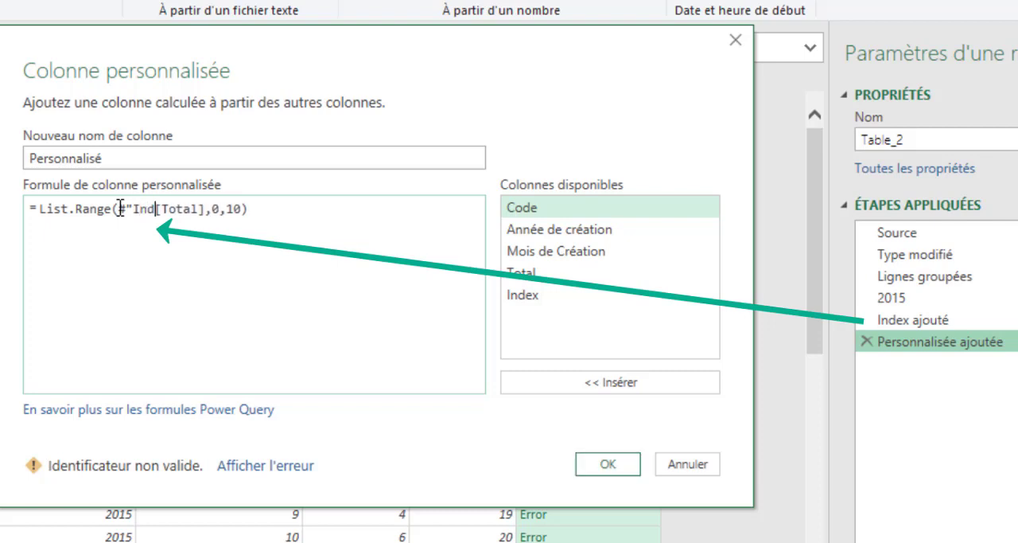
type("ex aj")
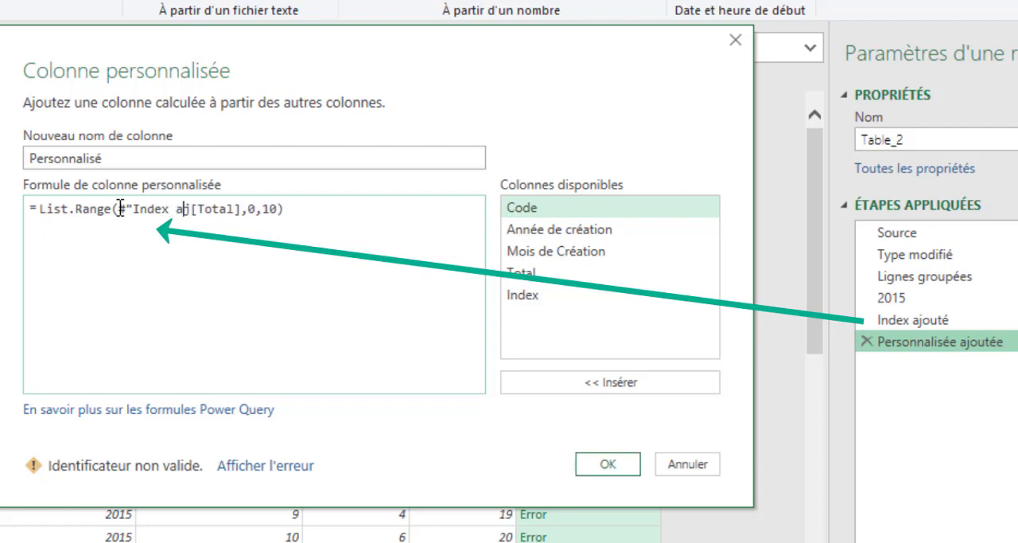
type("outé")
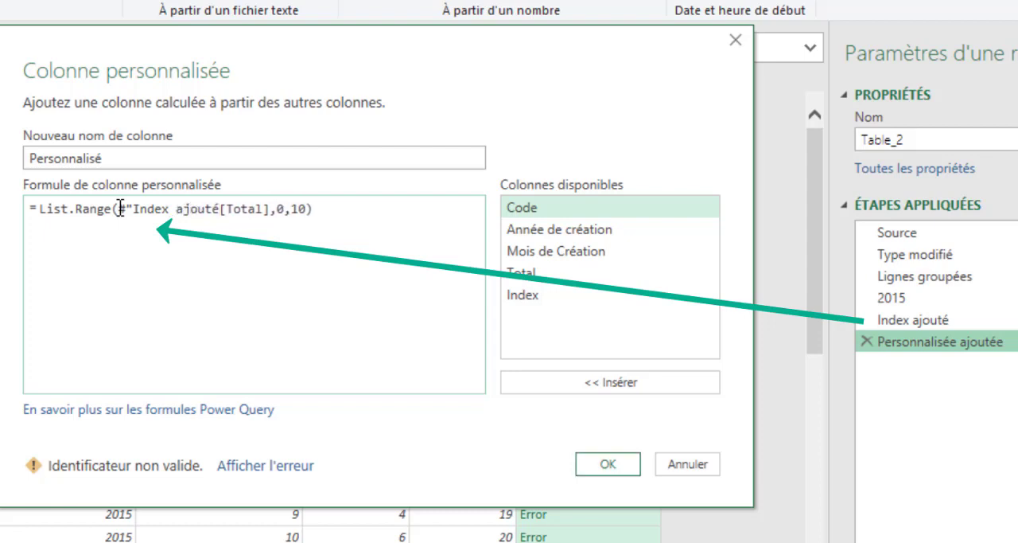
type("\"")
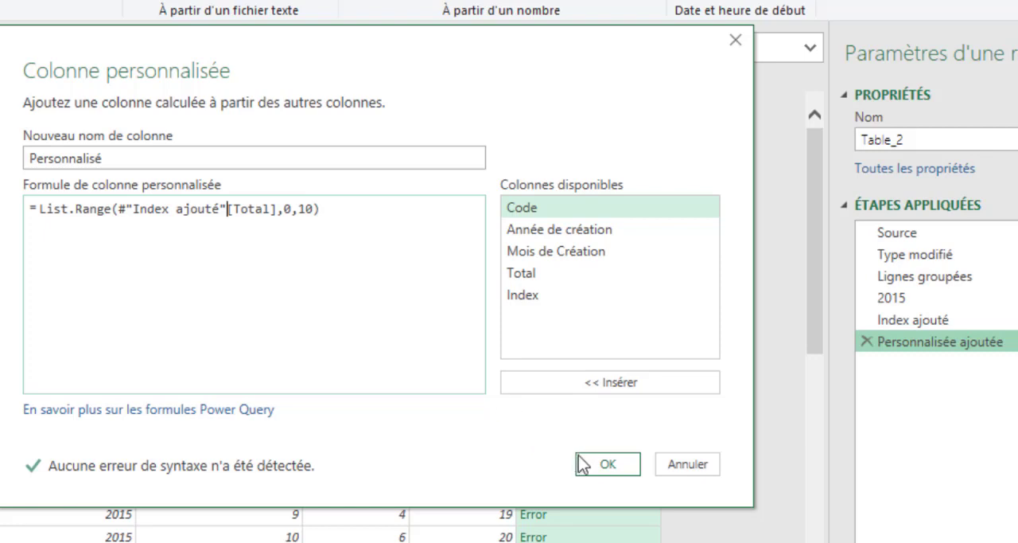
left_click(597, 464)
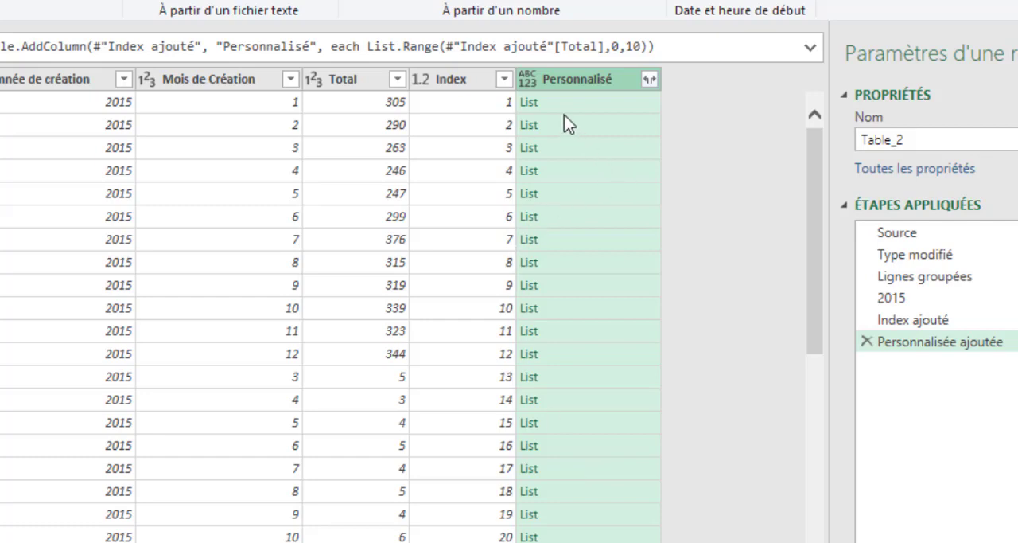
- Preview the lists held in rows 1 and 4 to 7 of the Personnalisé column
left_click(593, 104)
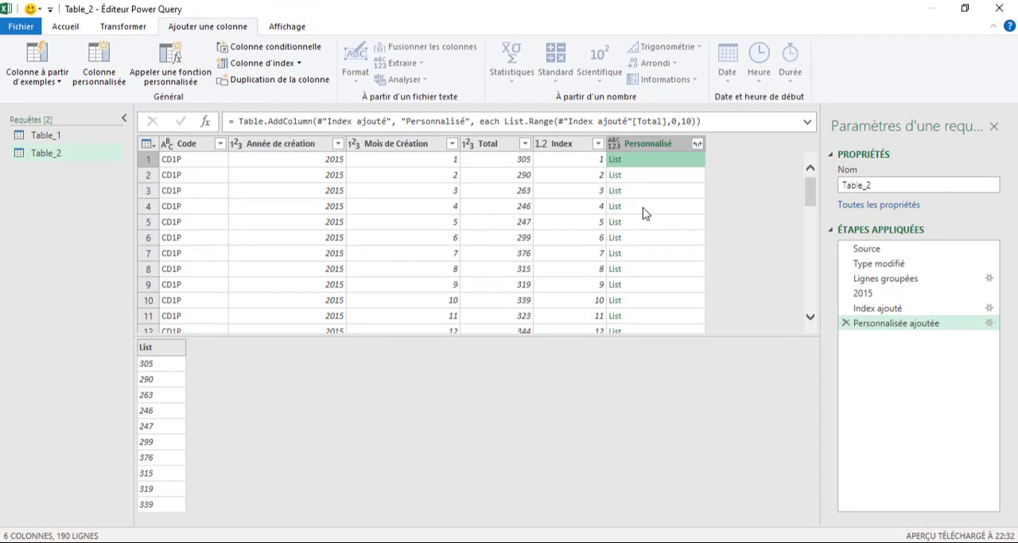
left_click(643, 208)
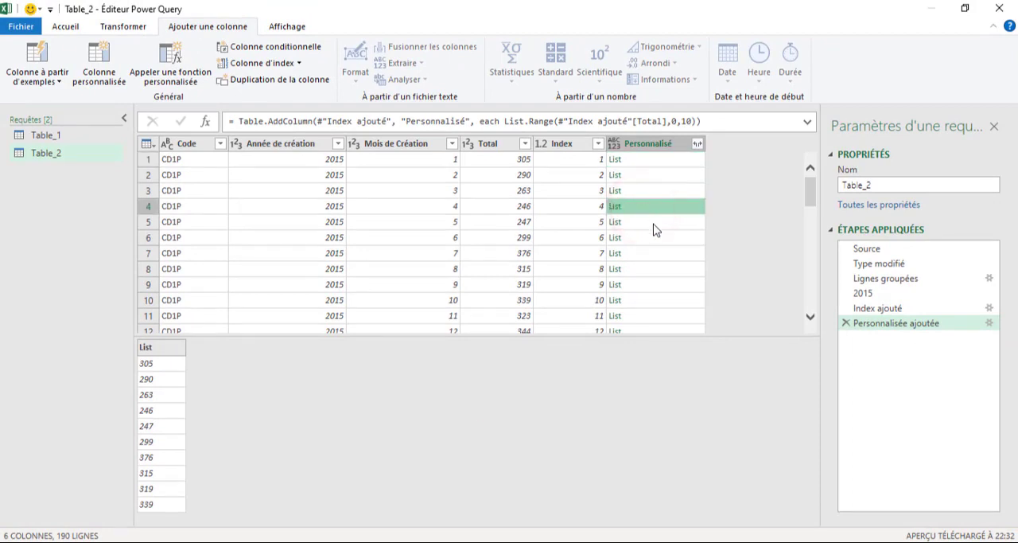
left_click(655, 222)
left_click(658, 238)
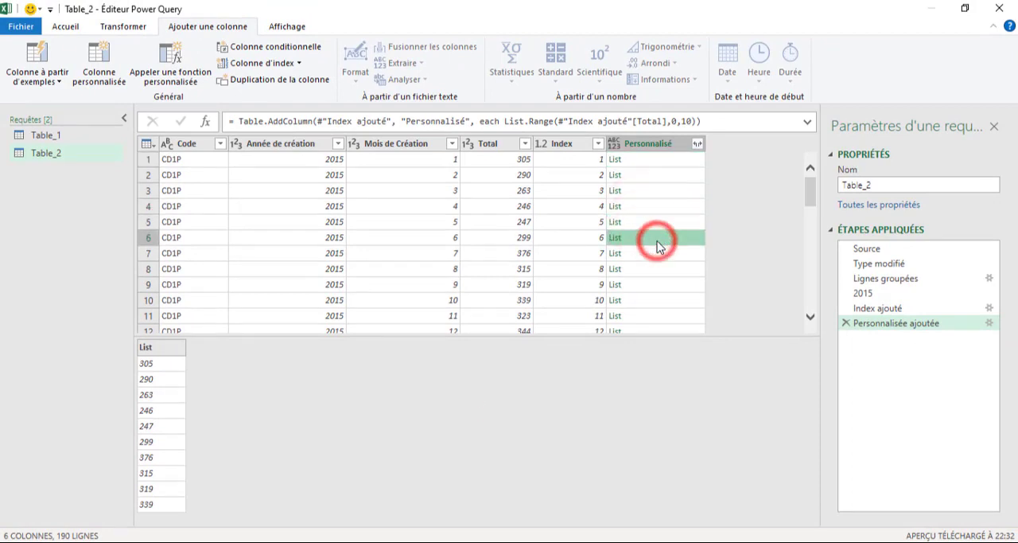
left_click(657, 259)
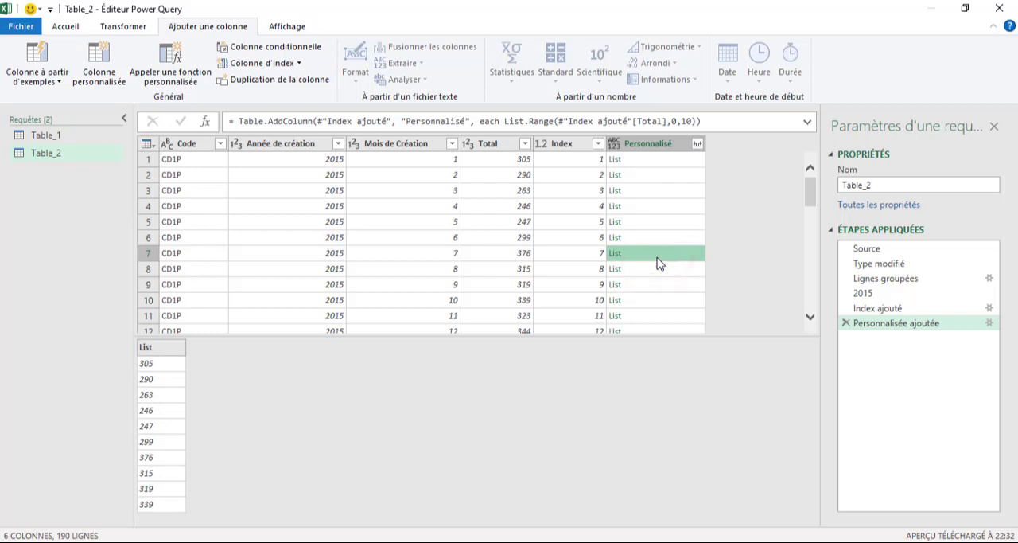
- Replace the fixed count in the Personnalisé formula with the Index column, giving =List.Range(#"Index ajouté"[Total],0,[Index])
left_click(990, 323)
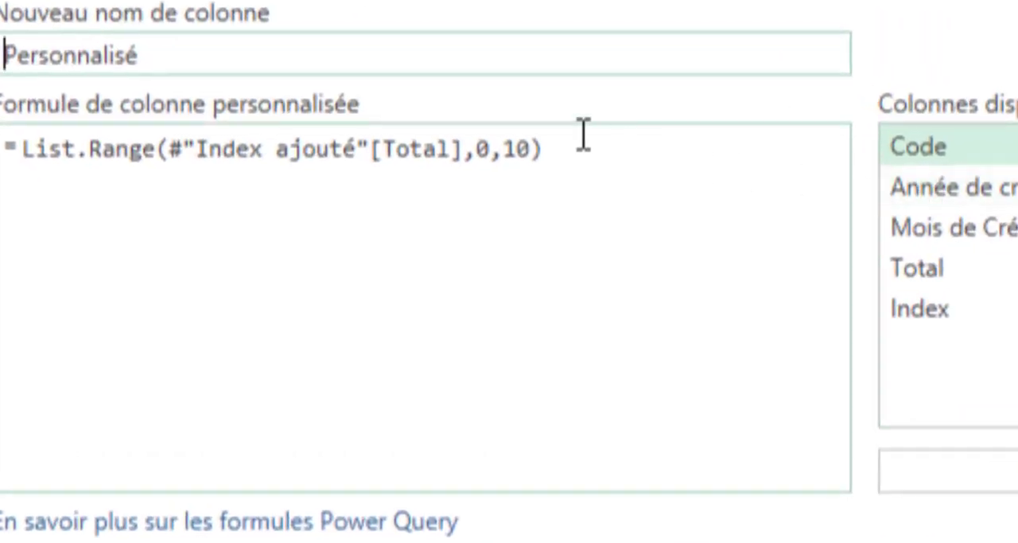
left_click(525, 152)
key("BackSpace")
key("BackSpace")
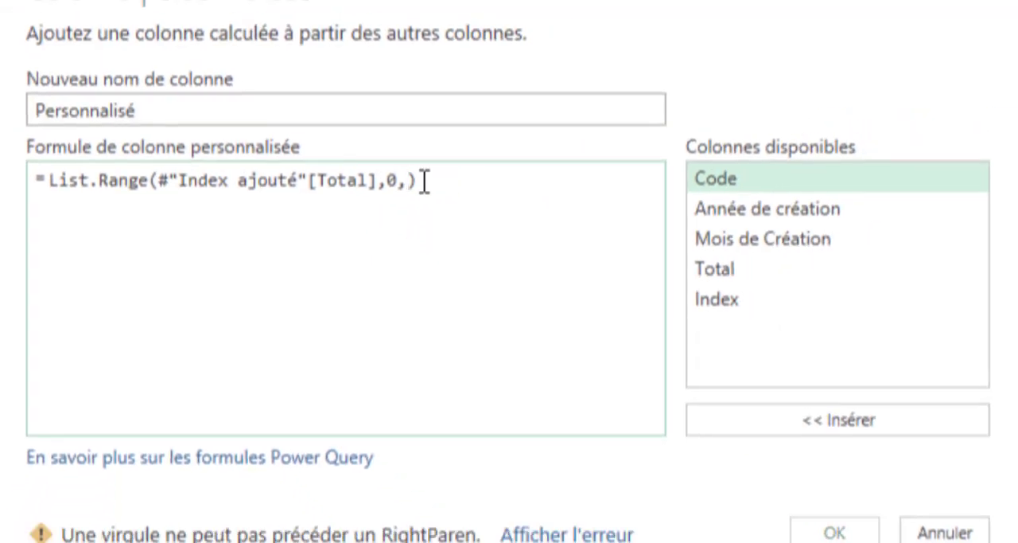
left_click(734, 302)
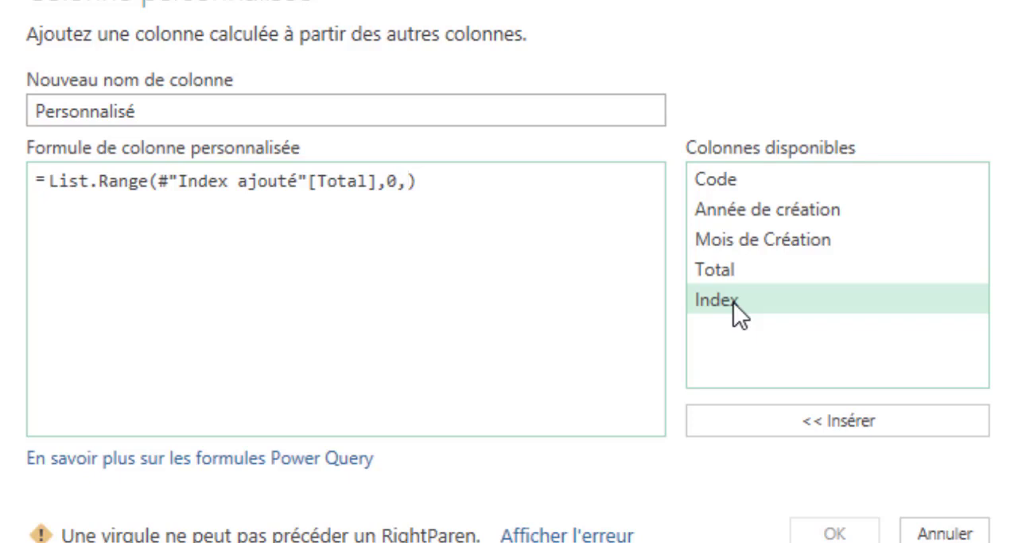
double_click(733, 302)
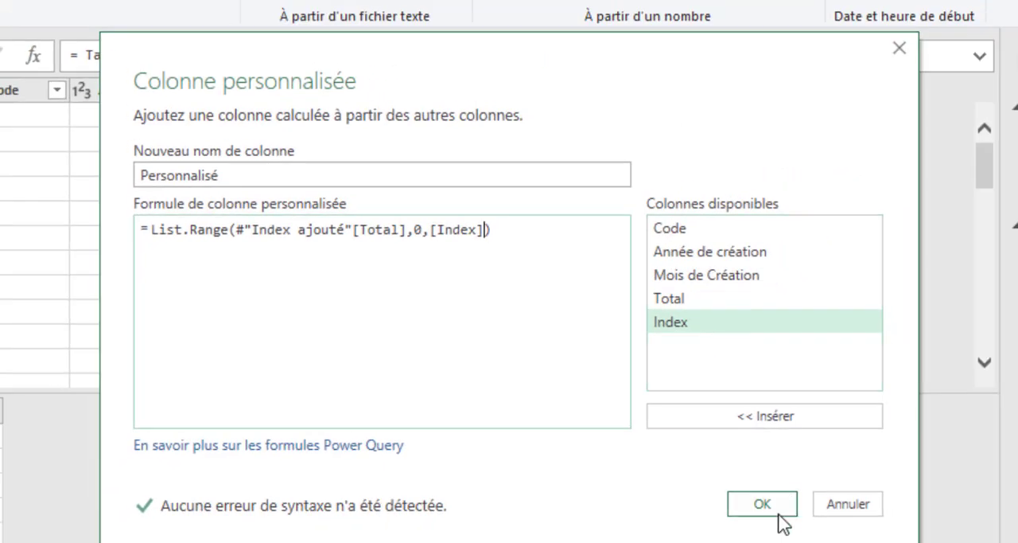
left_click(769, 507)
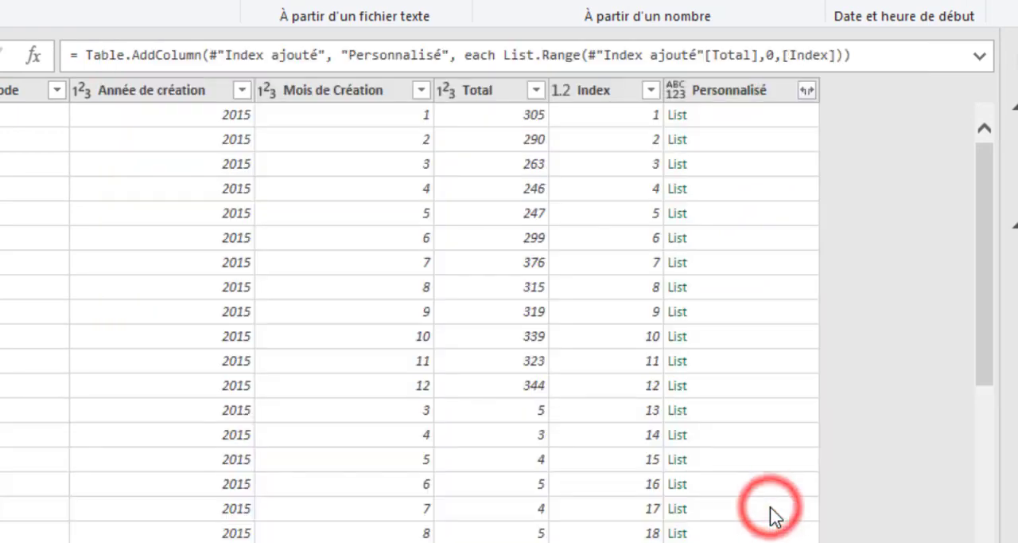
- Compare the list contents in rows 1, 2, 3 and 148 of the Personnalisé column
left_click(742, 116)
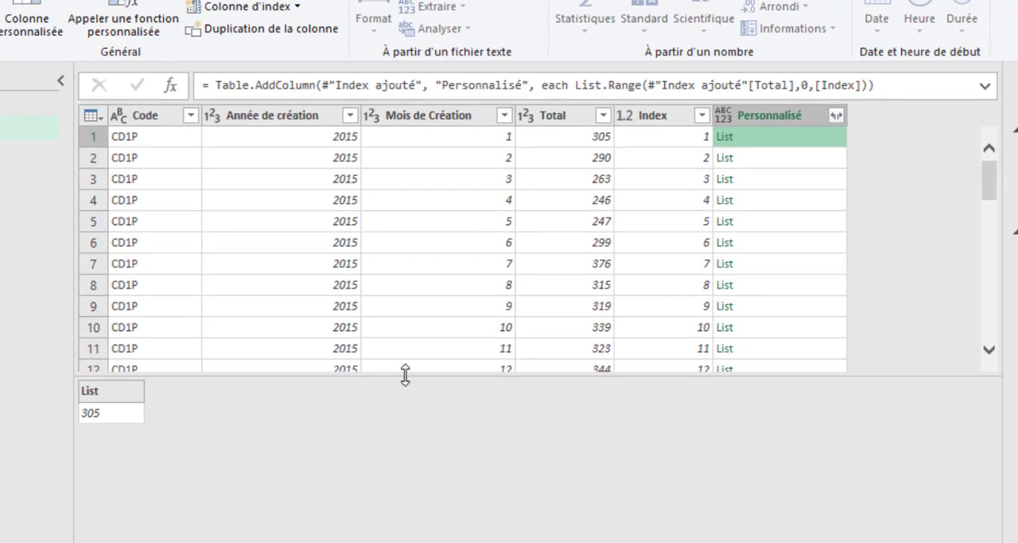
left_click(770, 164)
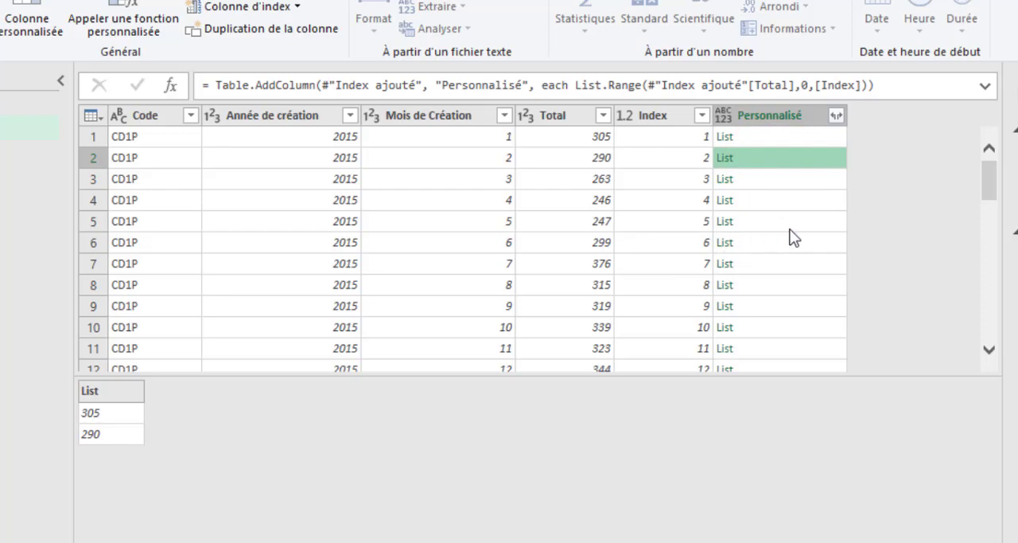
left_click(780, 183)
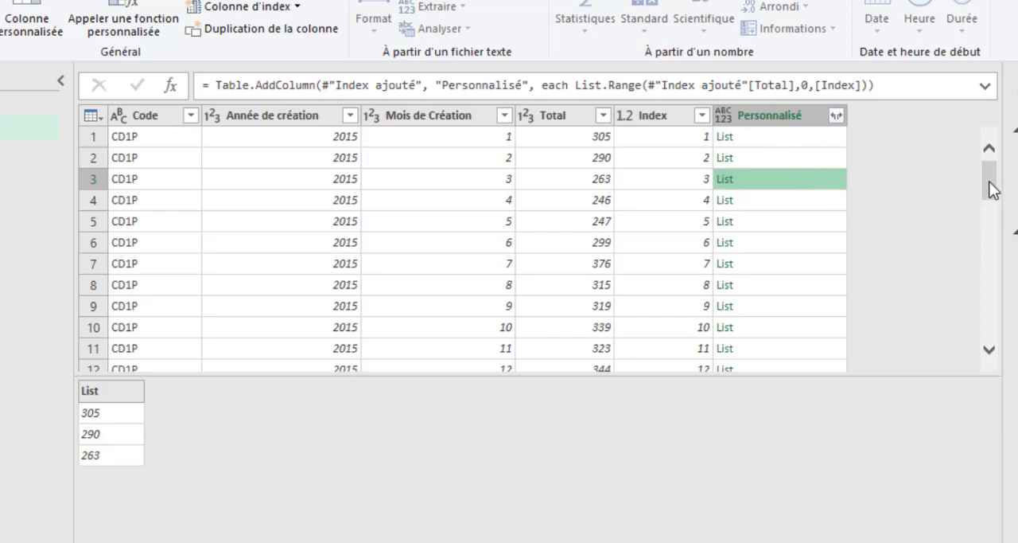
left_click_drag(992, 189, 946, 354)
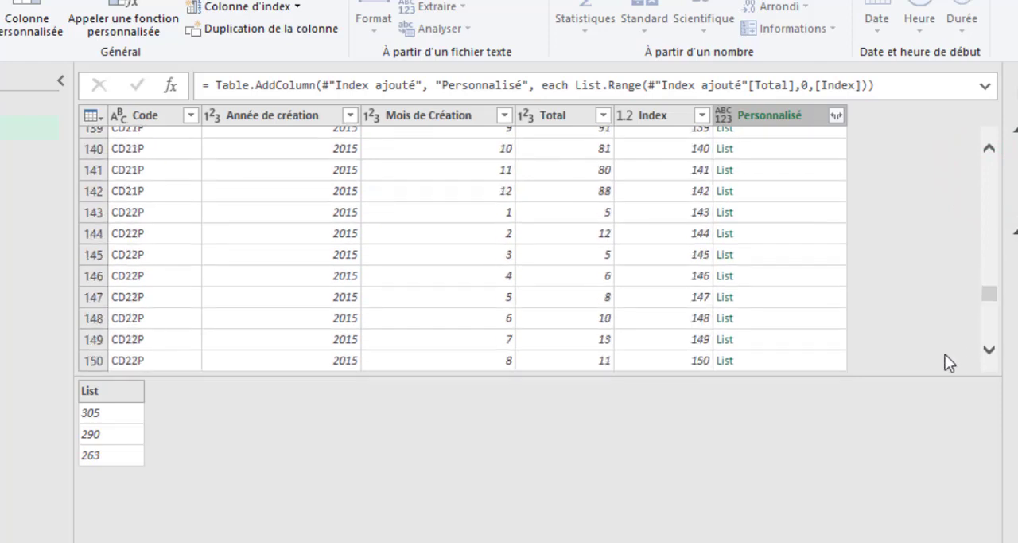
left_click(803, 320)
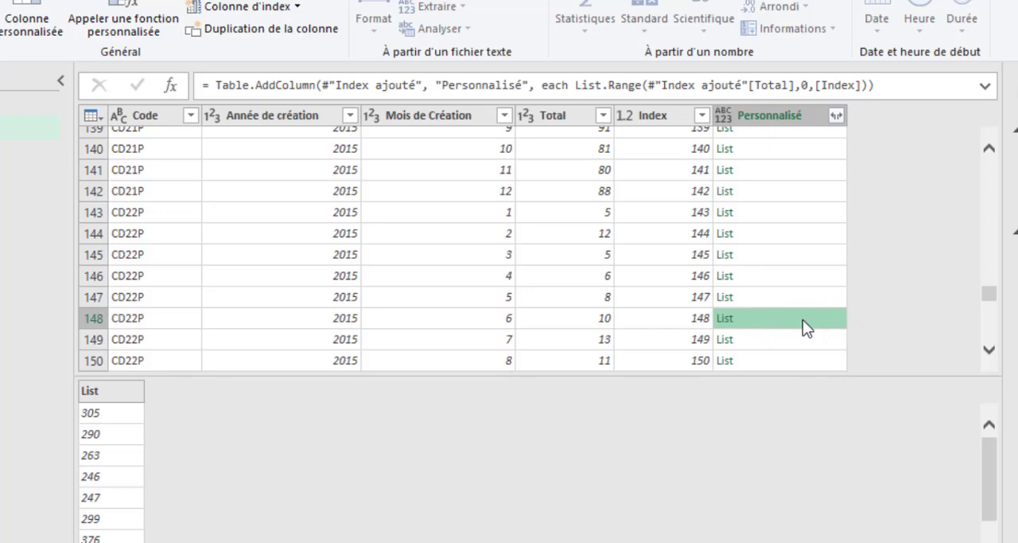
left_click(991, 490)
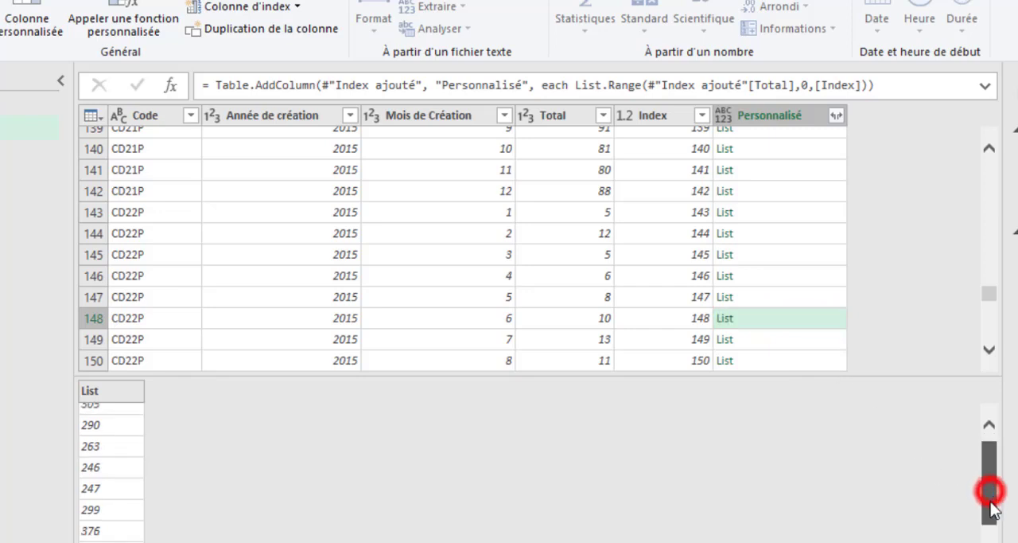
left_click_drag(990, 525, 991, 457)
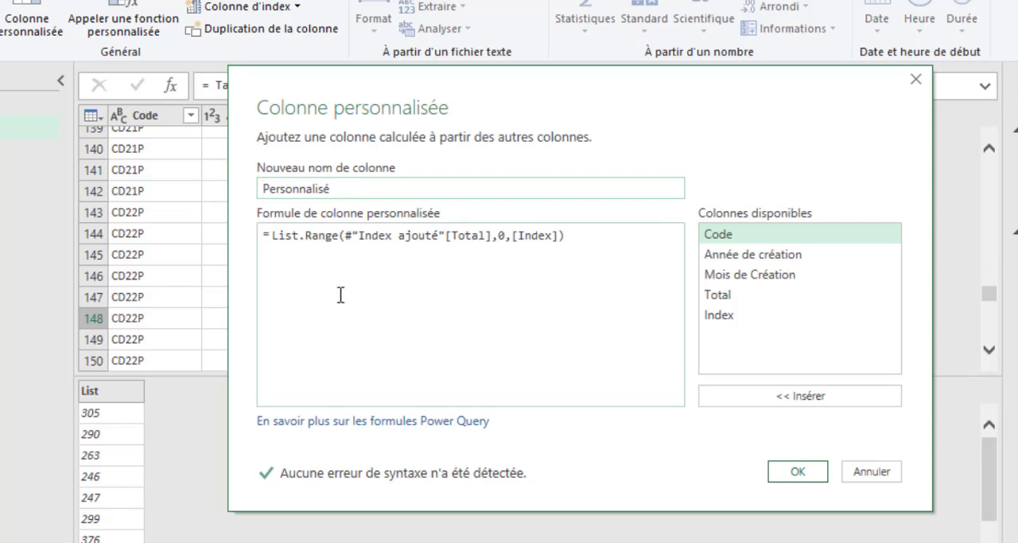
- Wrap the Personnalisé formula in List.Sum, giving =List.Sum(List.Range(#"Index ajouté"[Total],0,[Index]))
left_click(271, 236)
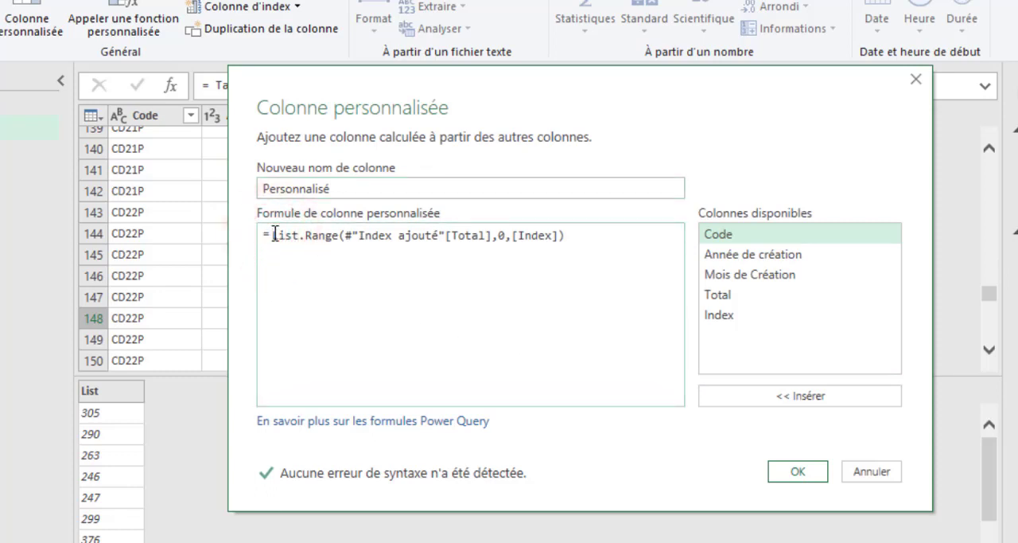
type("List")
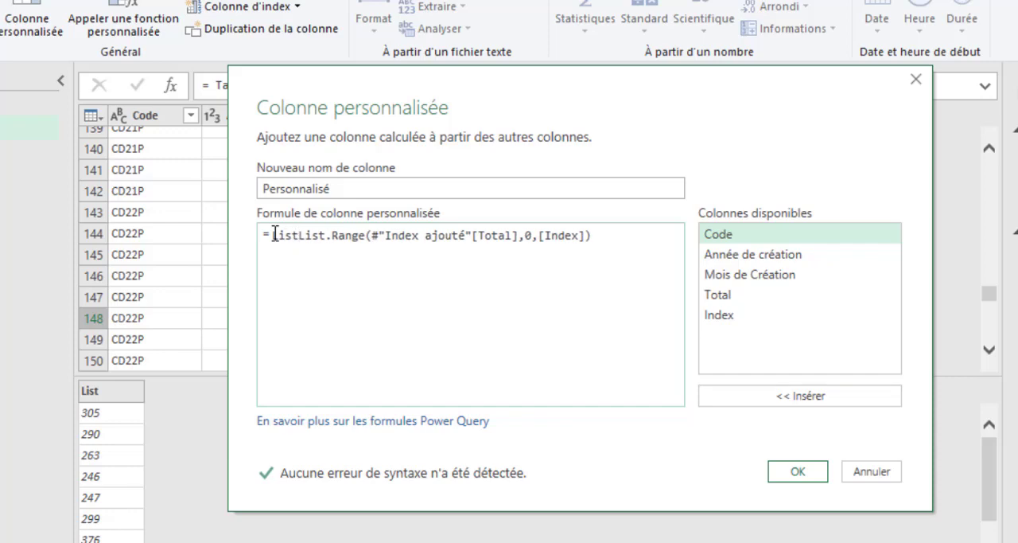
type(".S")
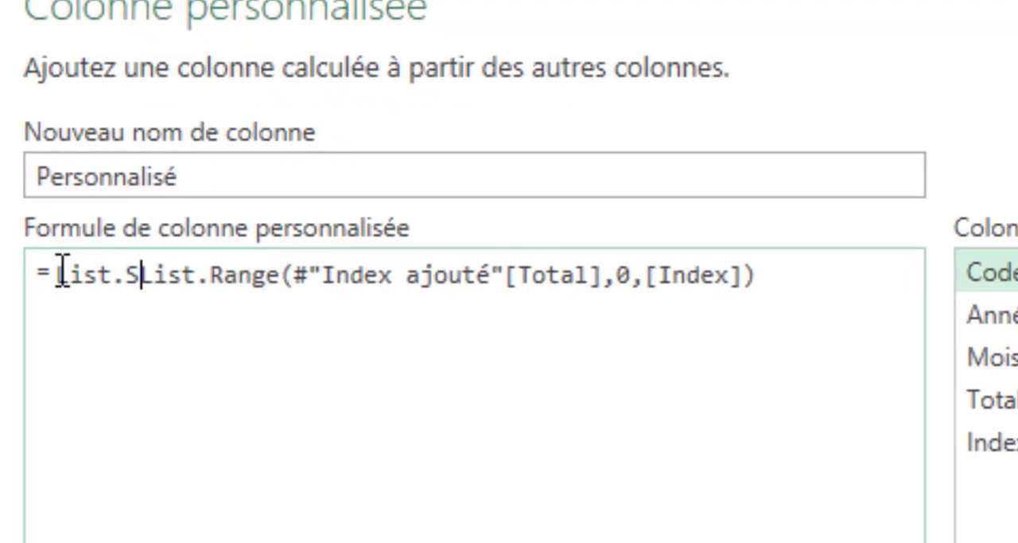
type("um(")
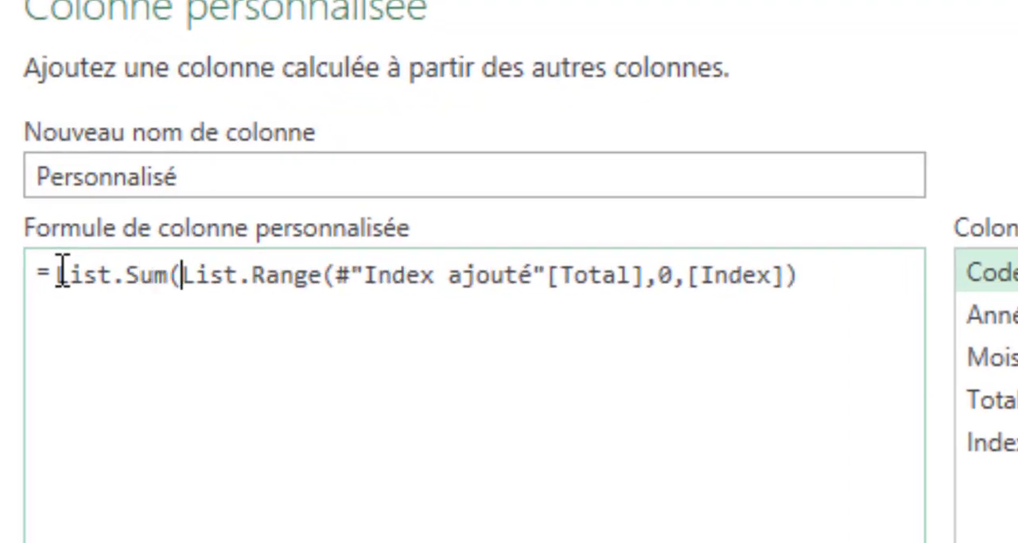
left_click(836, 290)
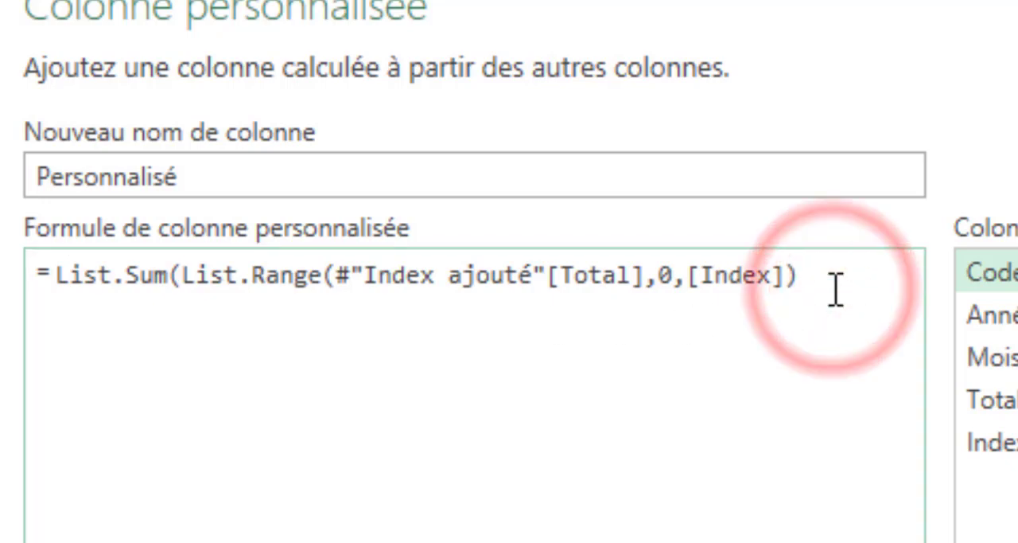
type(")")
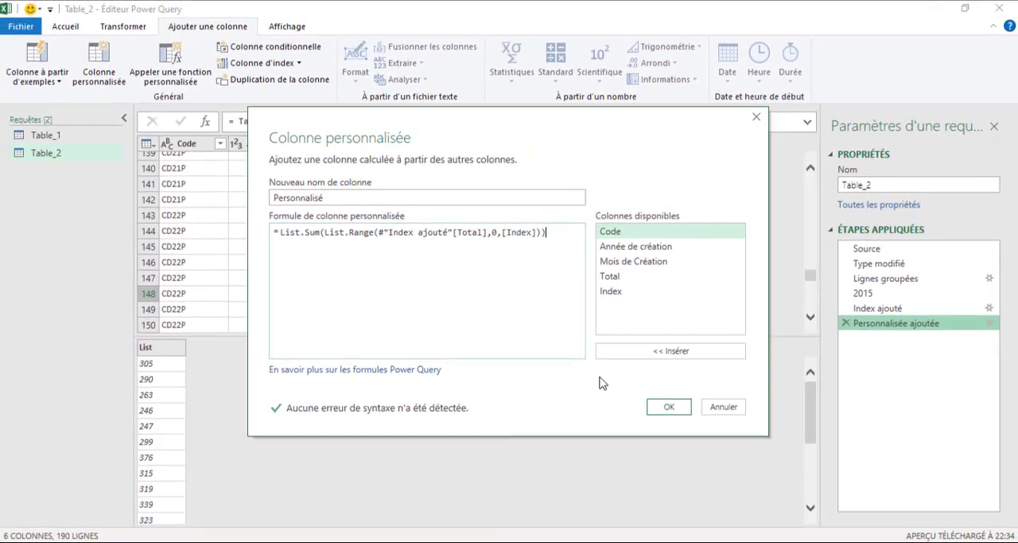
left_click(684, 413)
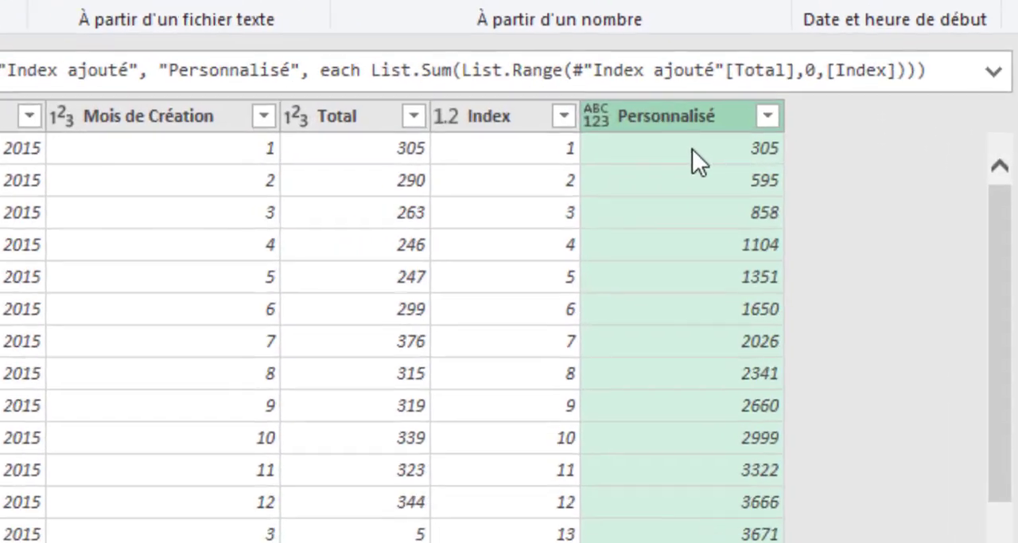
- Check the running totals in the first three rows of Personnalisé against the Total column
left_click(660, 159)
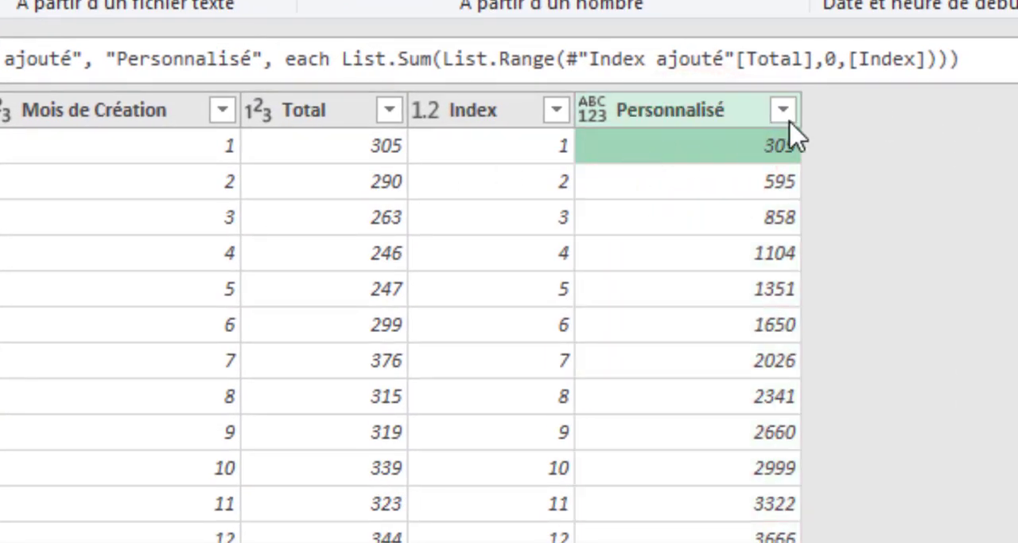
left_click(685, 182)
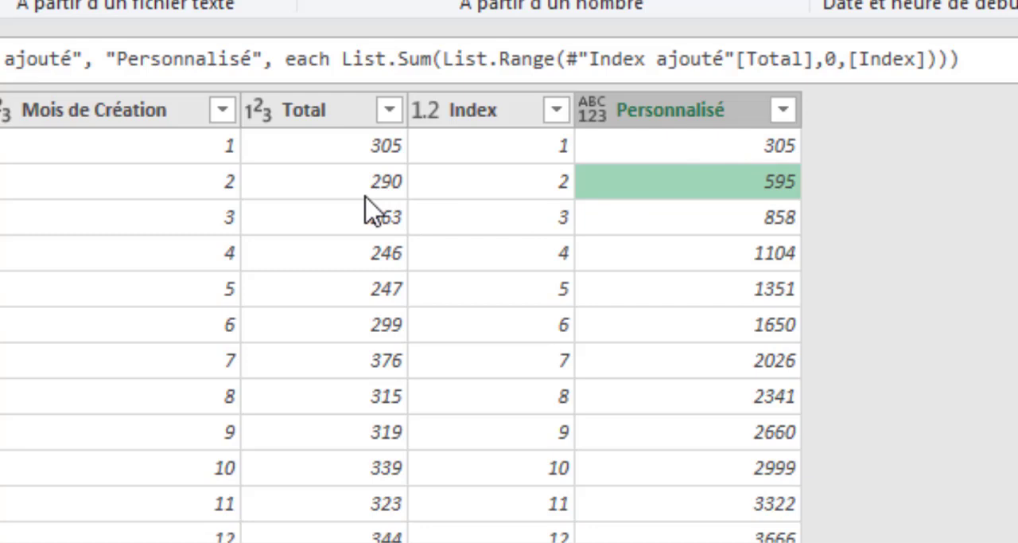
left_click(672, 223)
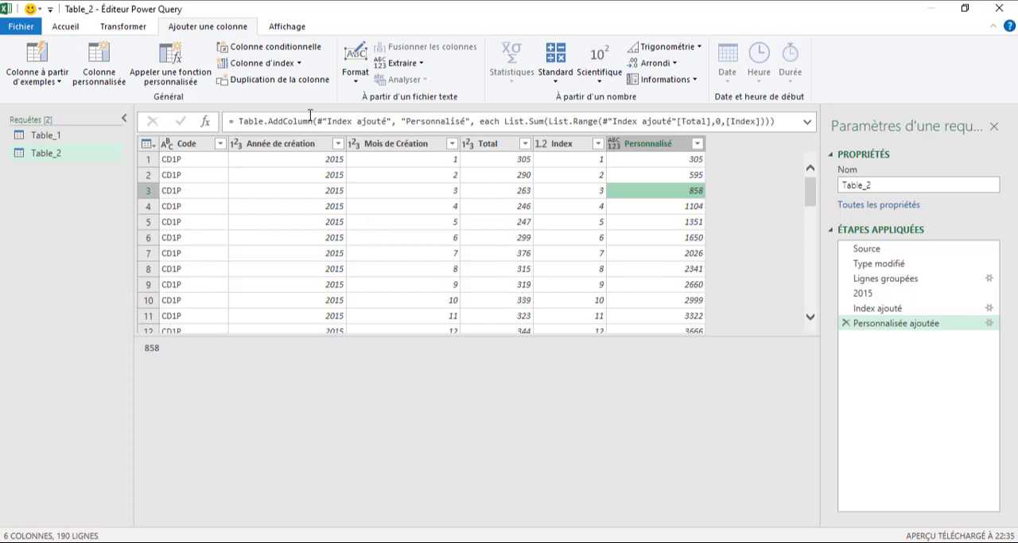
- Turn the Table_2 query into a function by adding the line (TotalCumul)=> above let in its M code
left_click(281, 29)
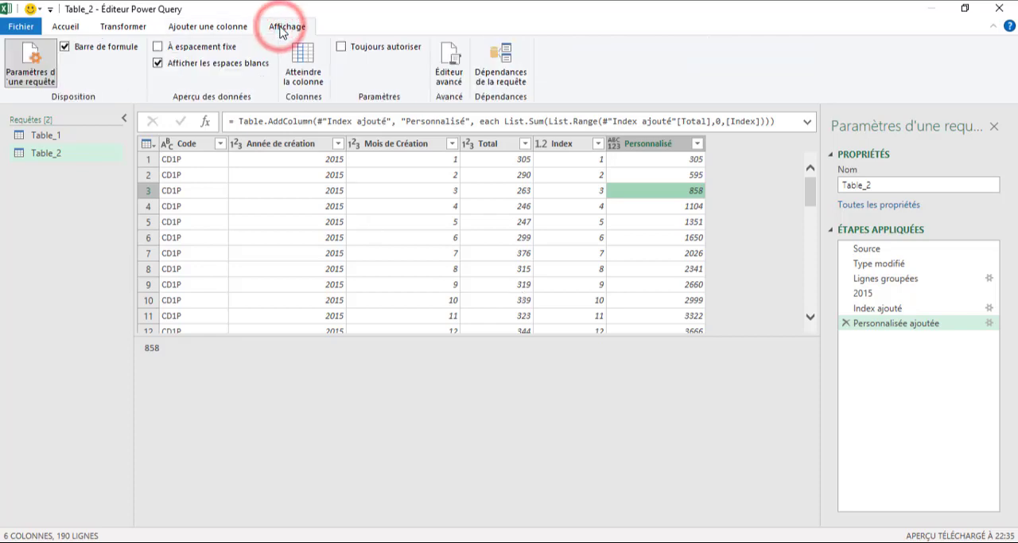
left_click(445, 80)
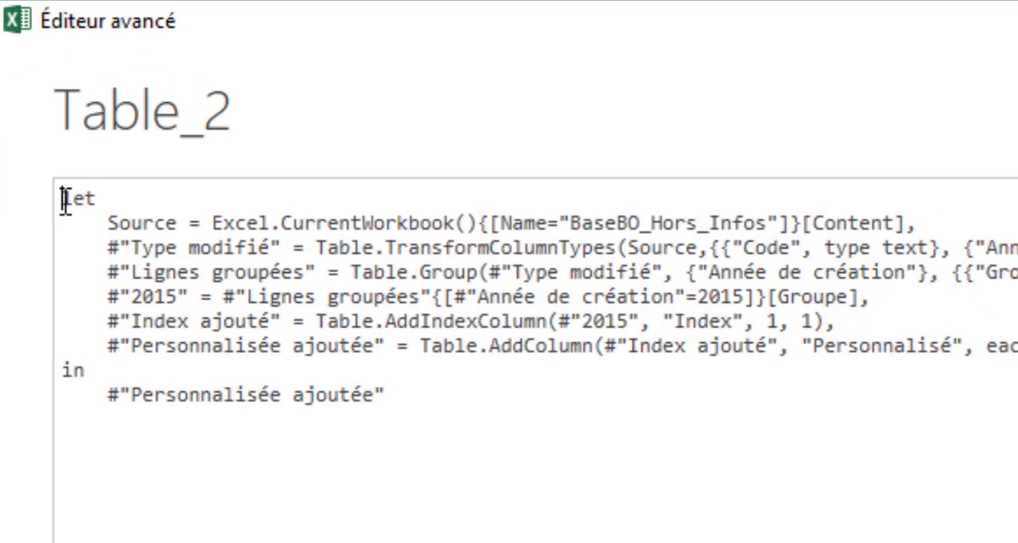
key("Return")
key("Return")
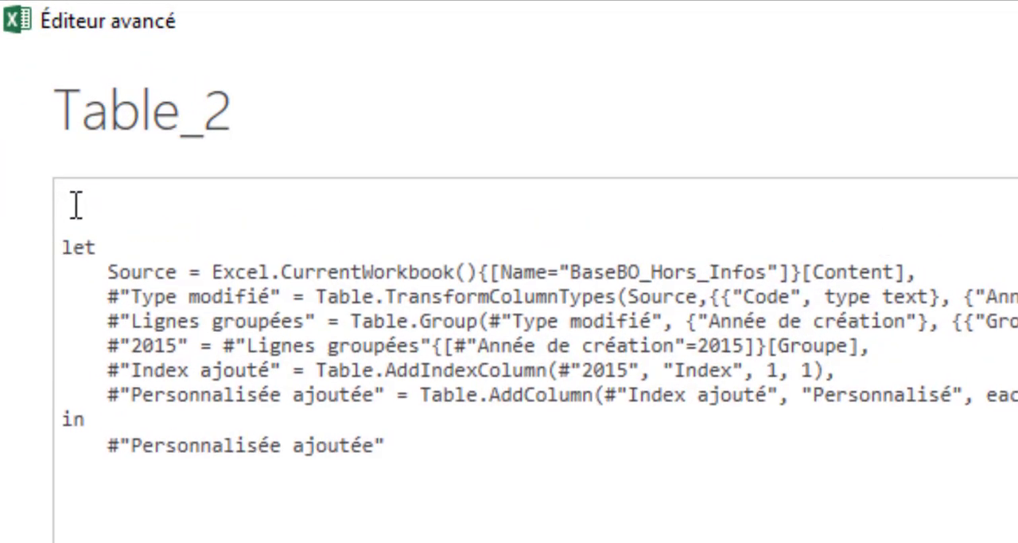
left_click(80, 208)
type("(TotalCu")
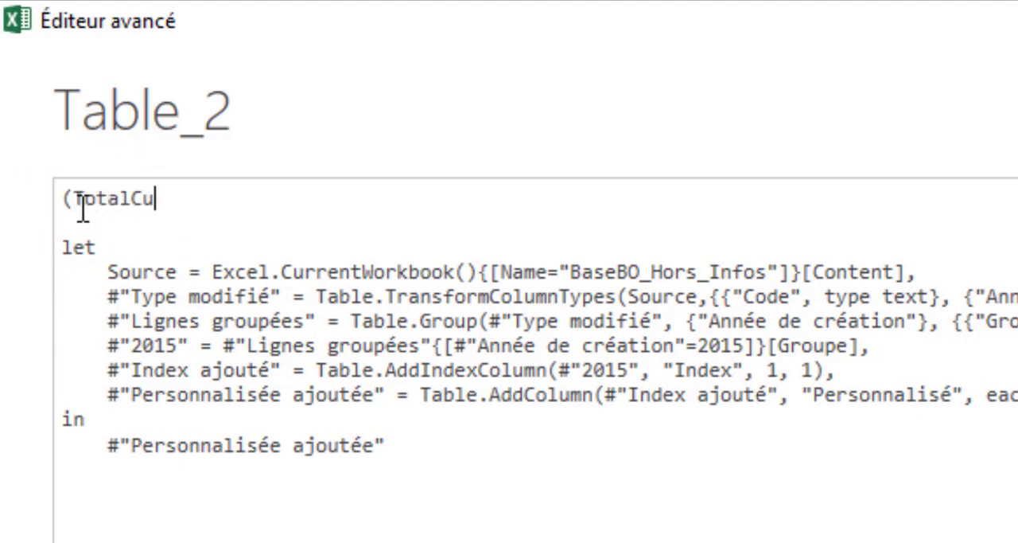
type("mul)")
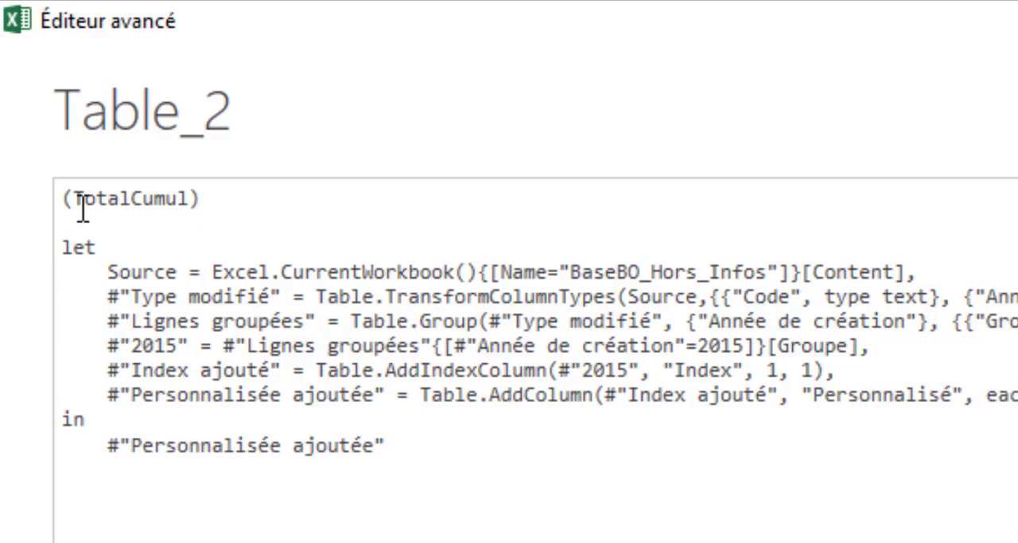
type("=>")
- Replace #"2015" with the TotalCumul parameter in the Table.AddIndexColumn step and apply the edited code
double_click(166, 199)
key("ctrl+c")
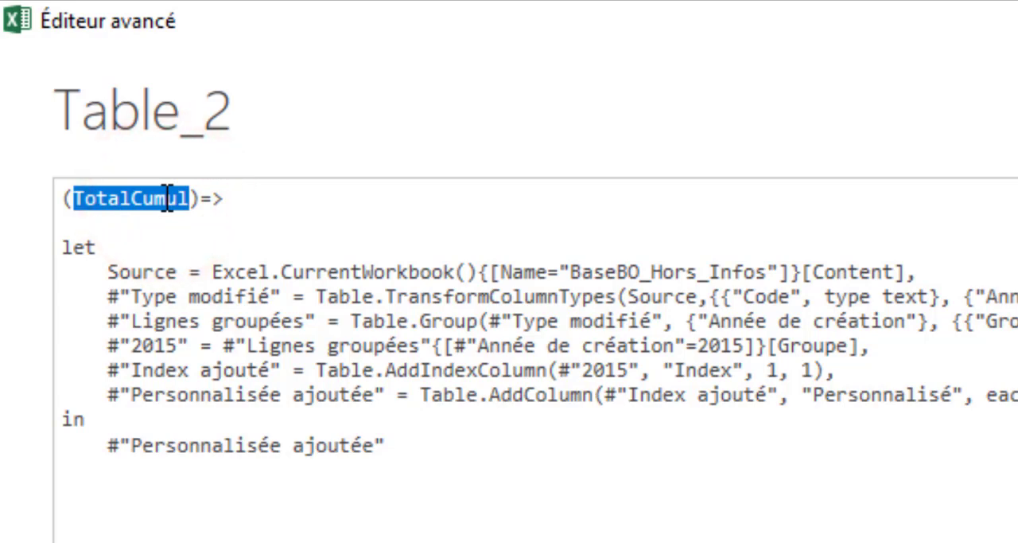
left_click(641, 370)
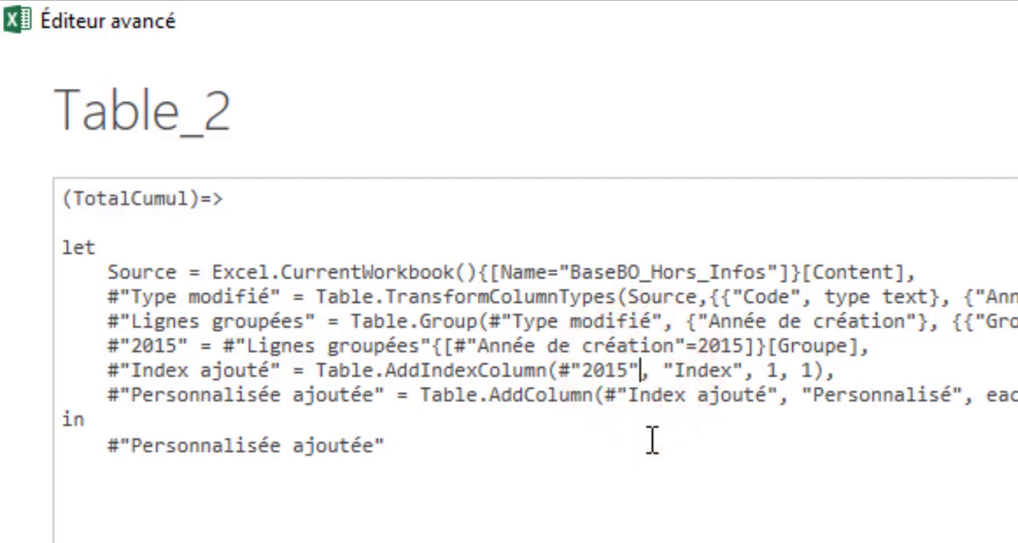
key("BackSpace")
key("BackSpace")
key("BackSpace")
key("BackSpace")
key("BackSpace")
key("BackSpace")
key("BackSpace")
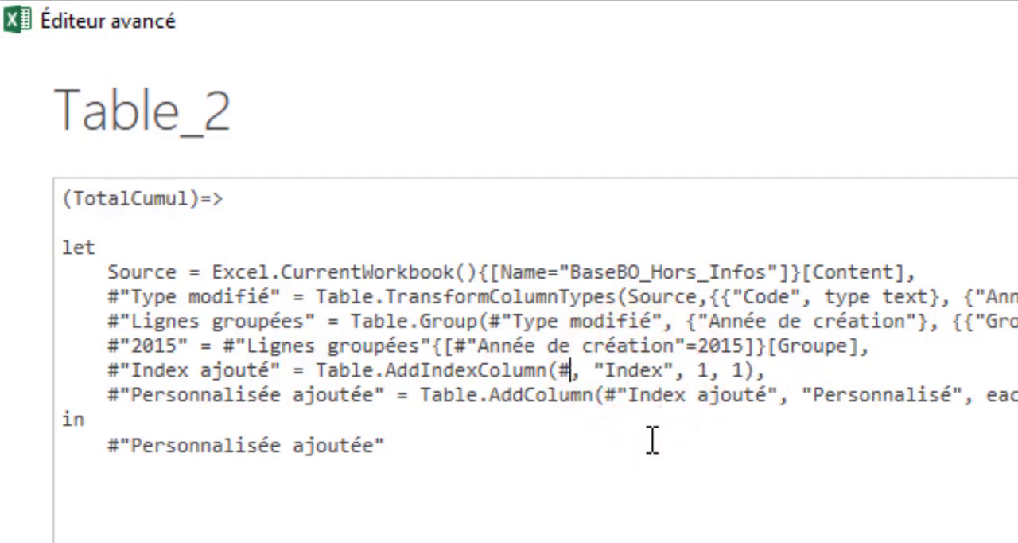
key("ctrl+v")
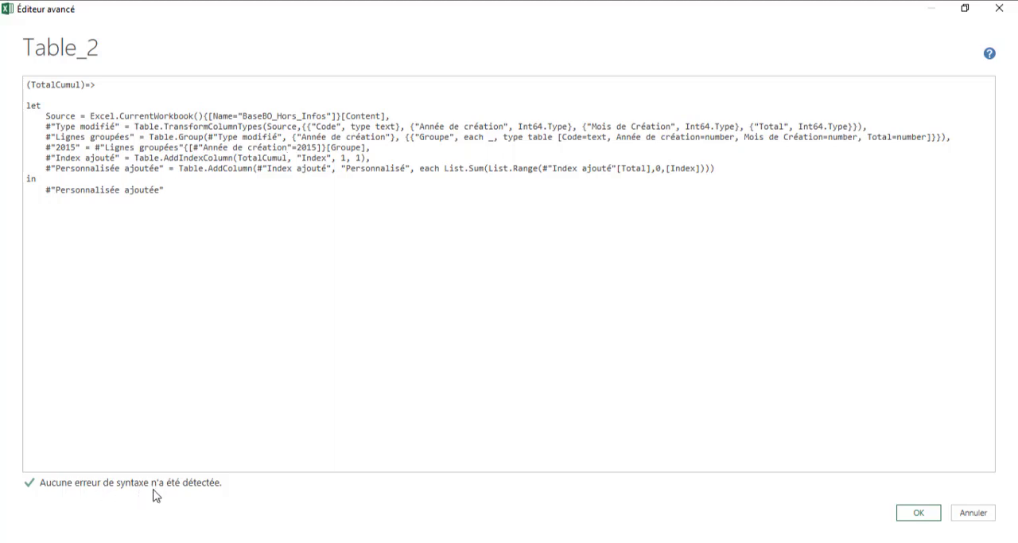
left_click(915, 513)
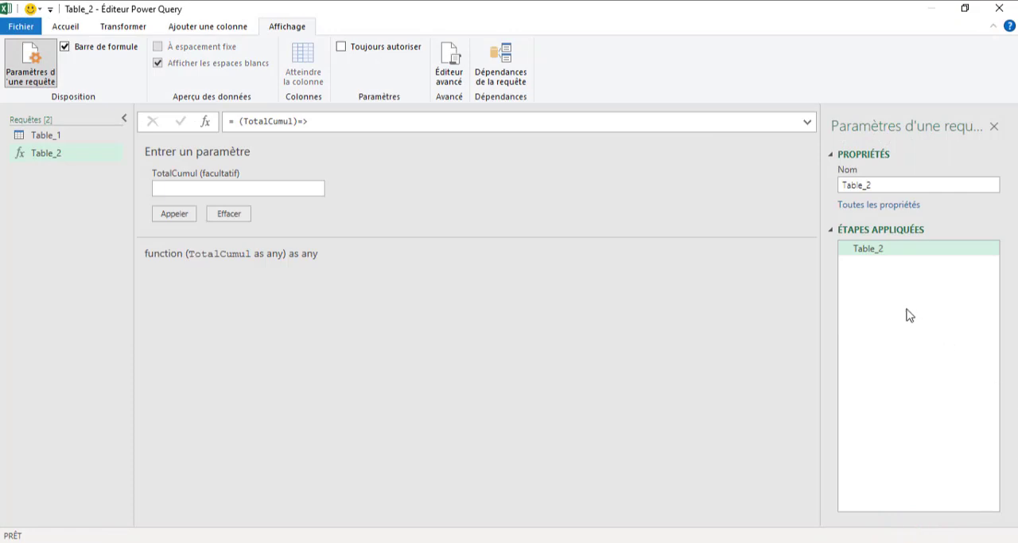
- Rename the Table_2 function query as FonctionPerso
double_click(888, 186)
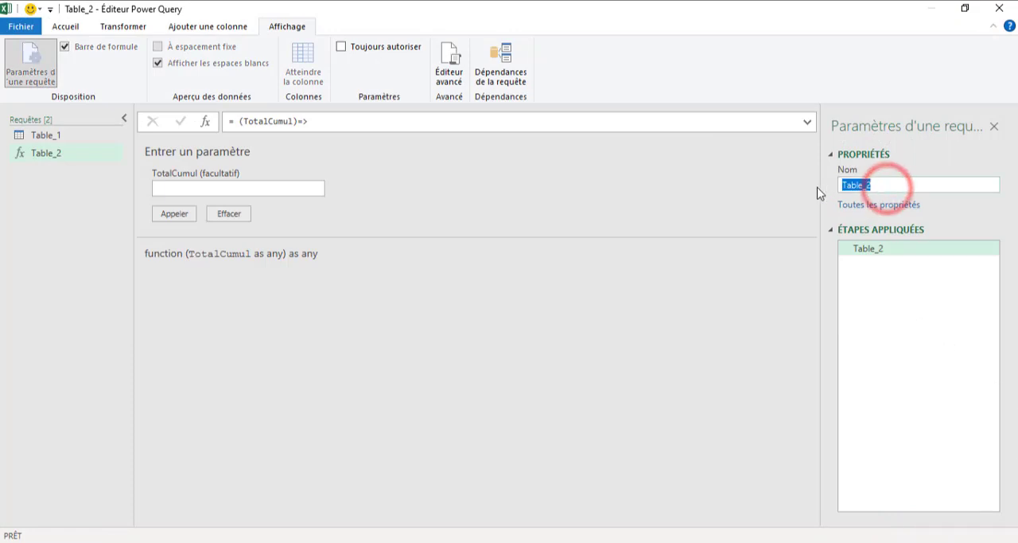
type("Fonct")
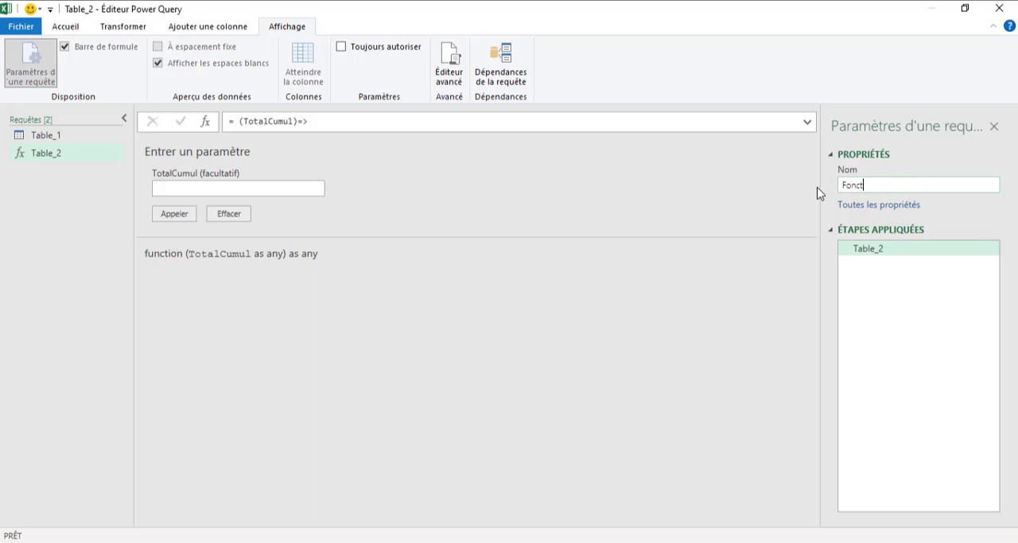
type("ionpER")
key("BackSpace")
key("BackSpace")
type("erso")
key("Return")
- Add a custom column named Personnalisé to Table_1 with the formula =FonctionPerso([Groupe])
double_click(867, 188)
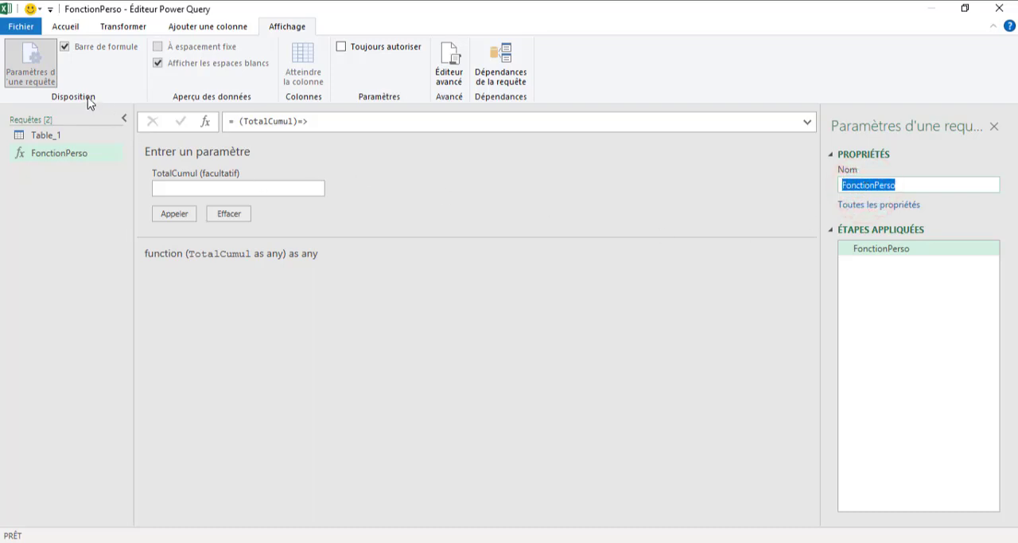
left_click(78, 138)
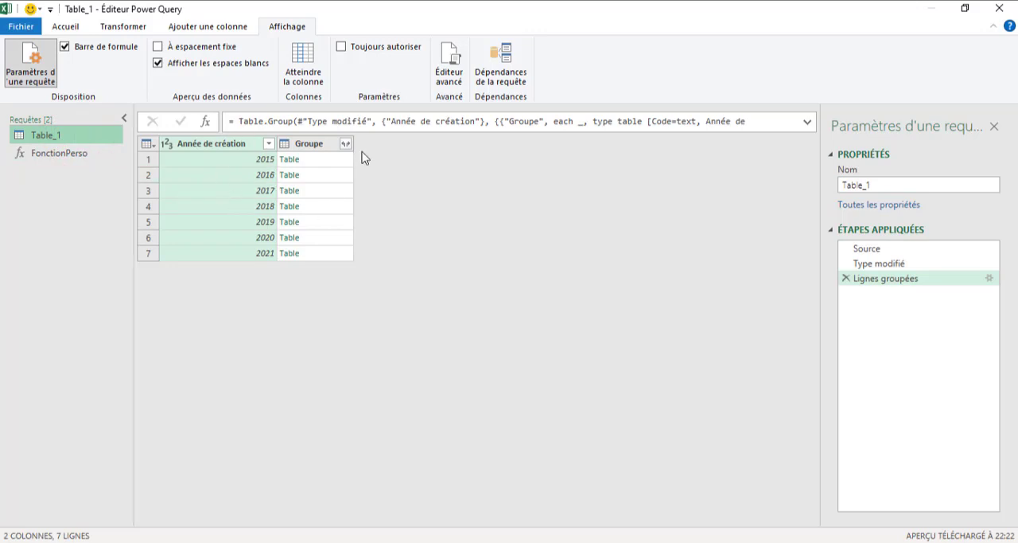
left_click(193, 36)
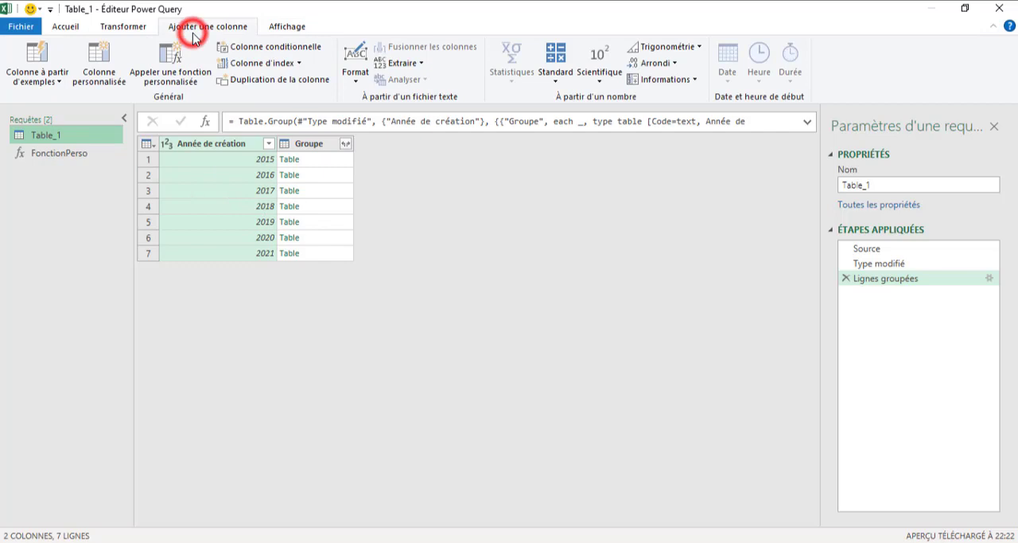
left_click(99, 60)
left_click(296, 231)
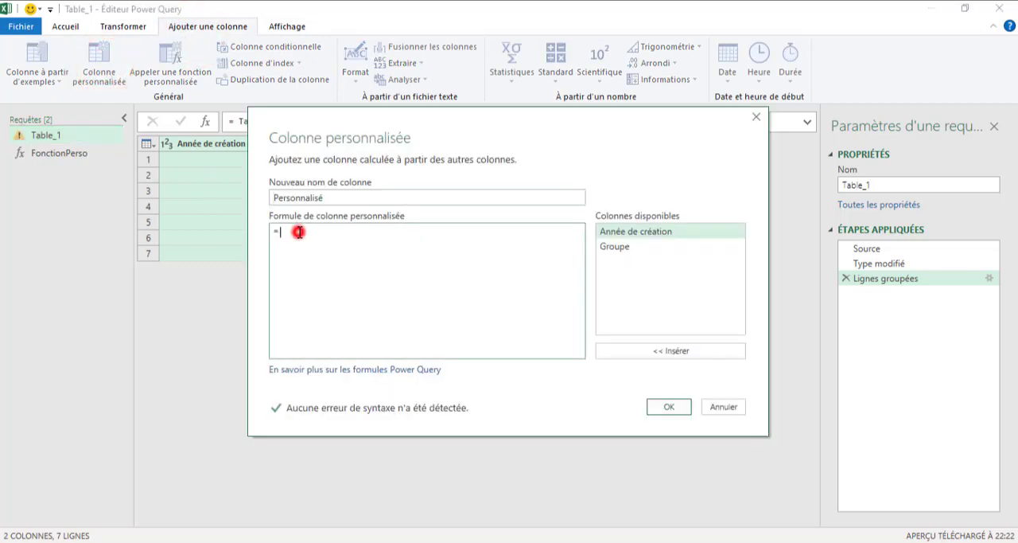
type("FonctionPerso(")
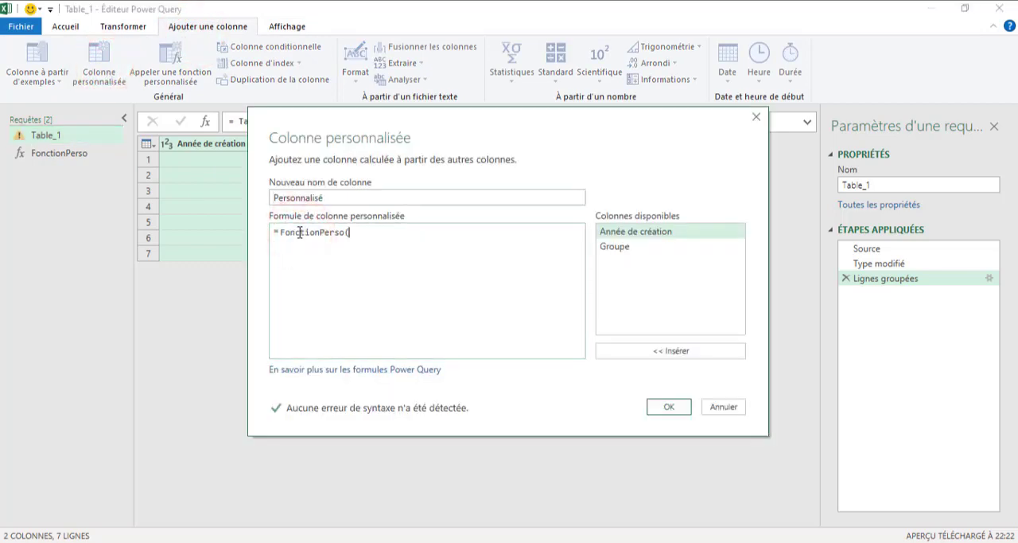
left_click(620, 247)
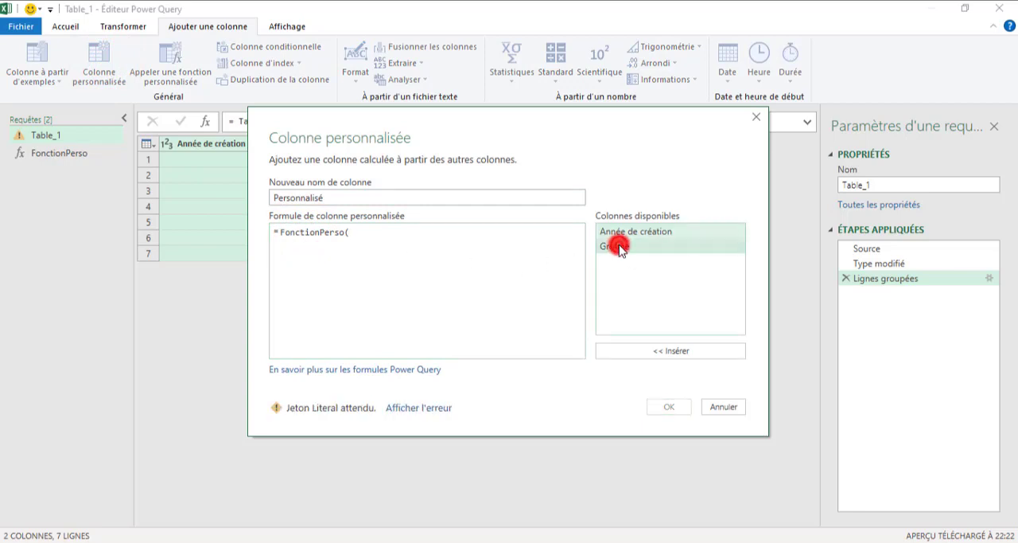
double_click(620, 247)
left_click_drag(443, 130, 576, 154)
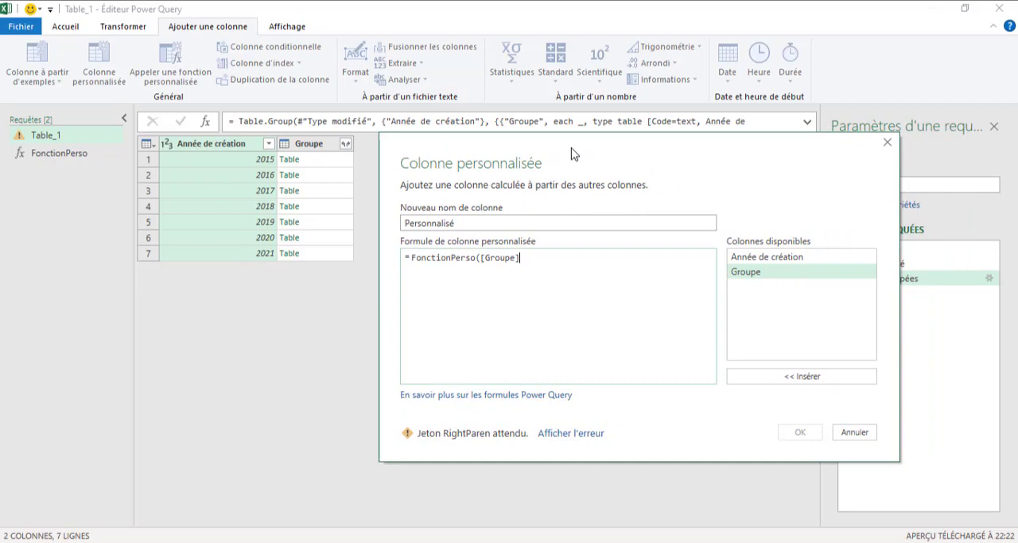
left_click(535, 258)
type(")")
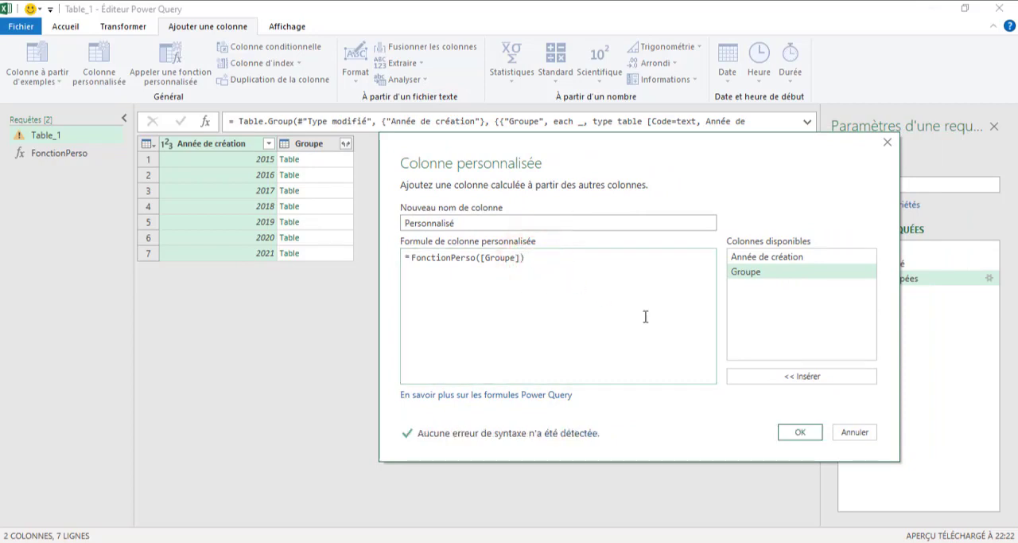
left_click(795, 431)
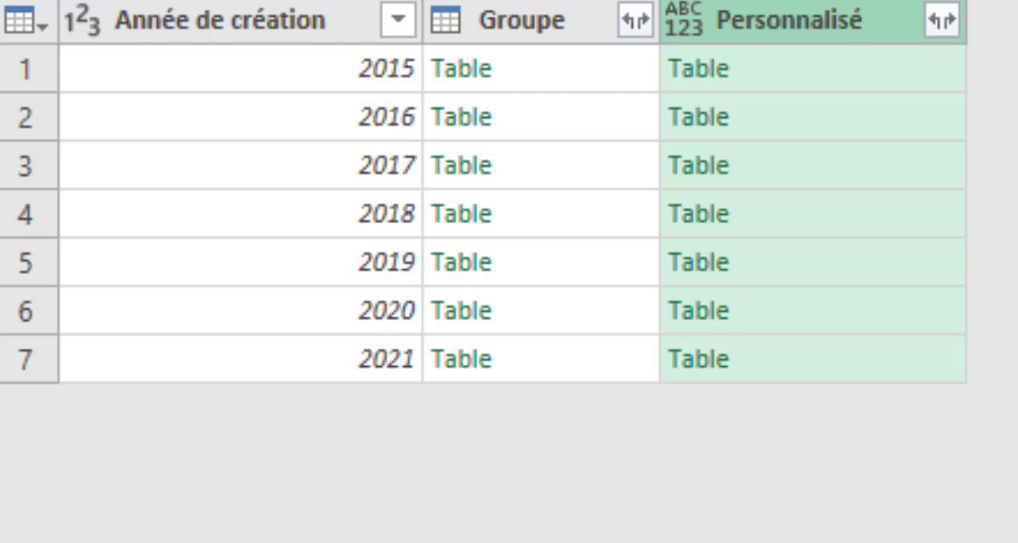
- Examine the running totals inside the Personnalisé tables for 2015, 2016, 2017 and 2018
left_click(814, 88)
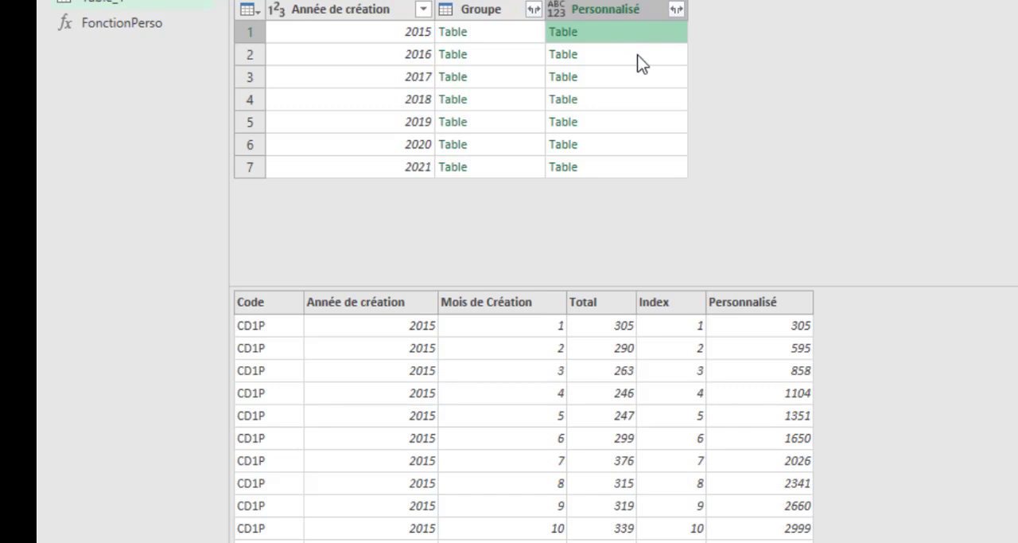
left_click(637, 55)
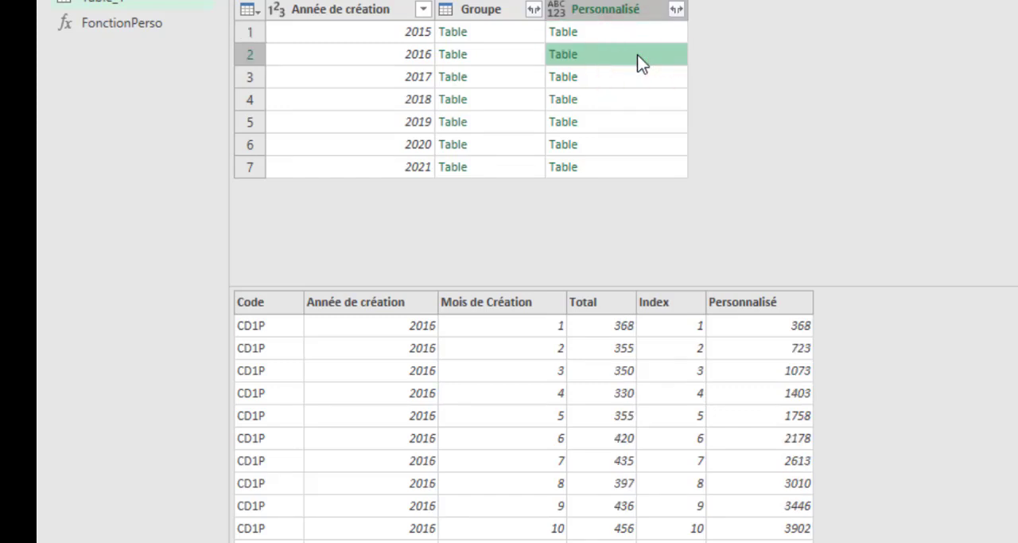
left_click(654, 83)
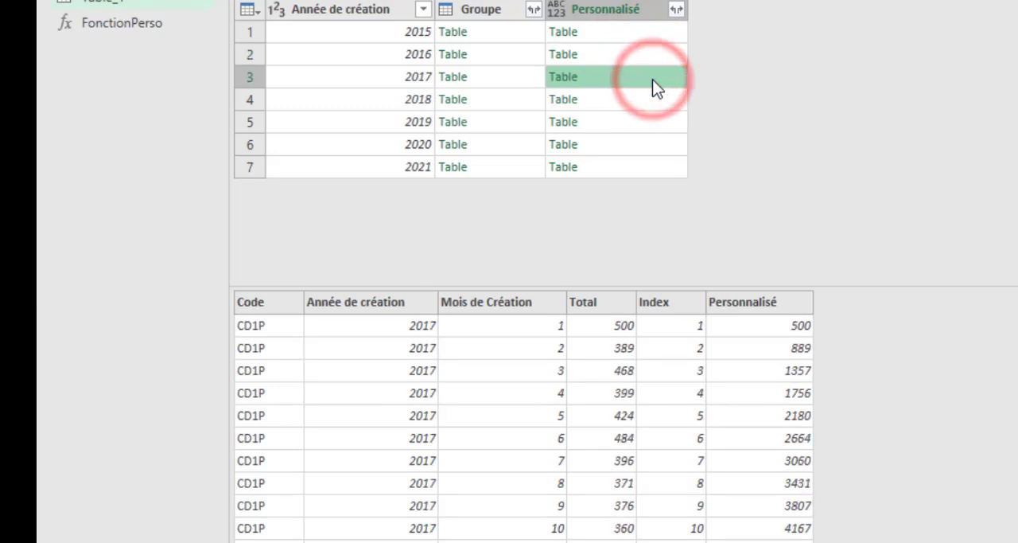
left_click(658, 98)
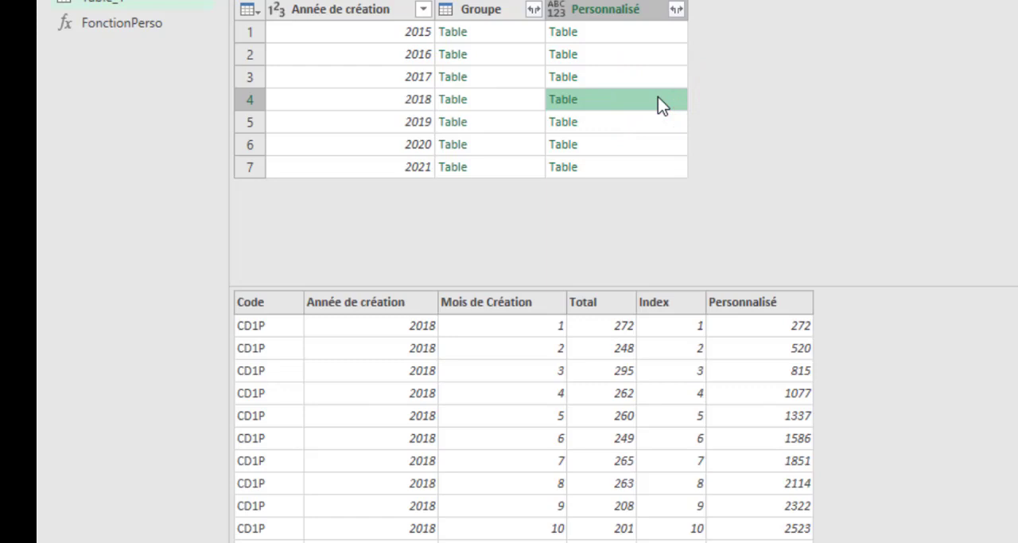
- Keep only the Personnalisé column and expand its tables into all fields except Index, without the original column name as prefix
left_click(608, 11)
right_click(609, 12)
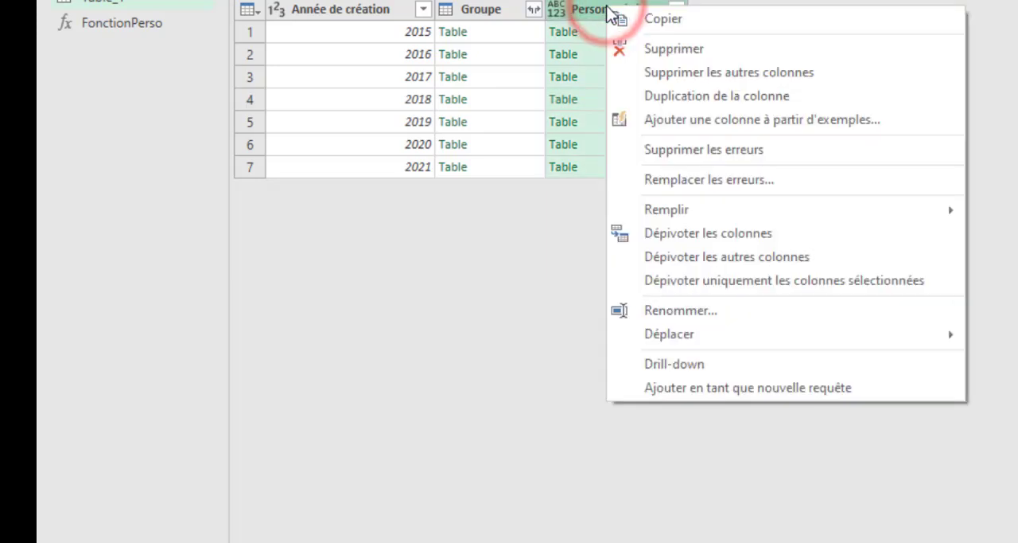
left_click(700, 71)
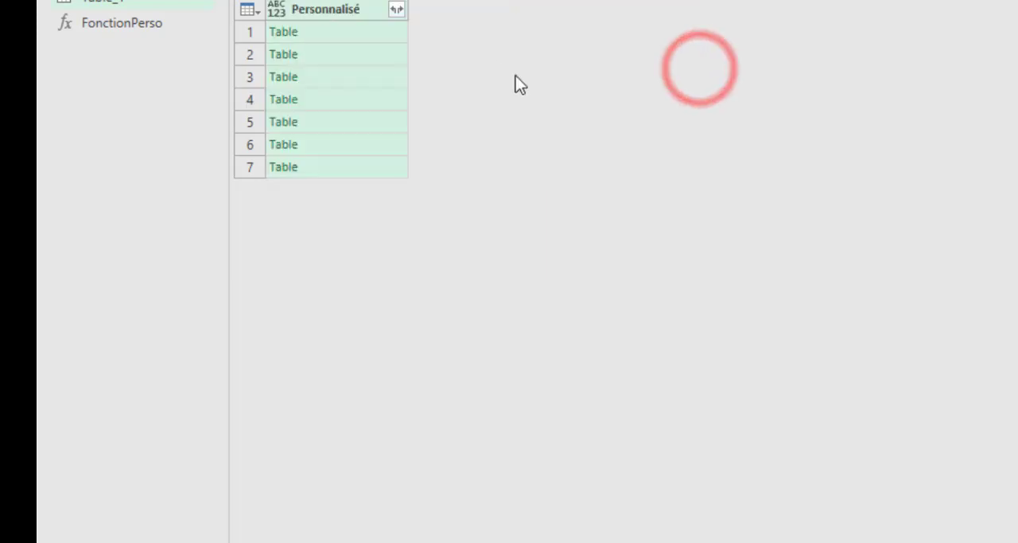
left_click(396, 9)
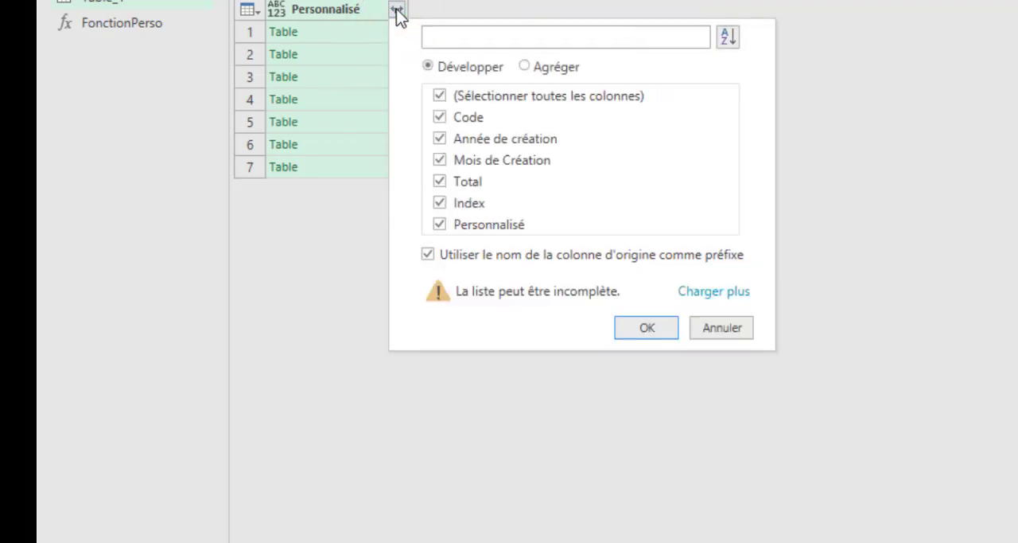
left_click(448, 205)
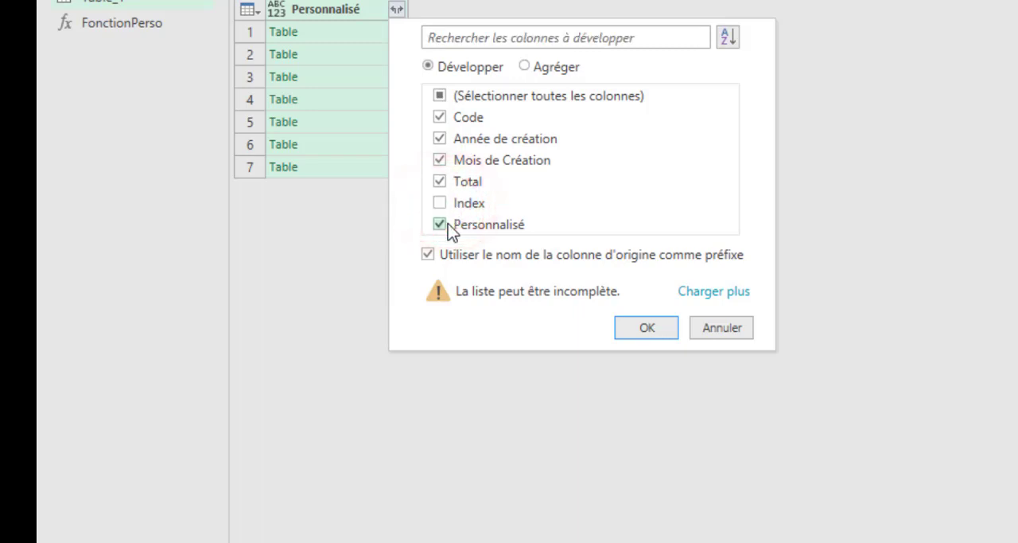
left_click(445, 257)
left_click(643, 327)
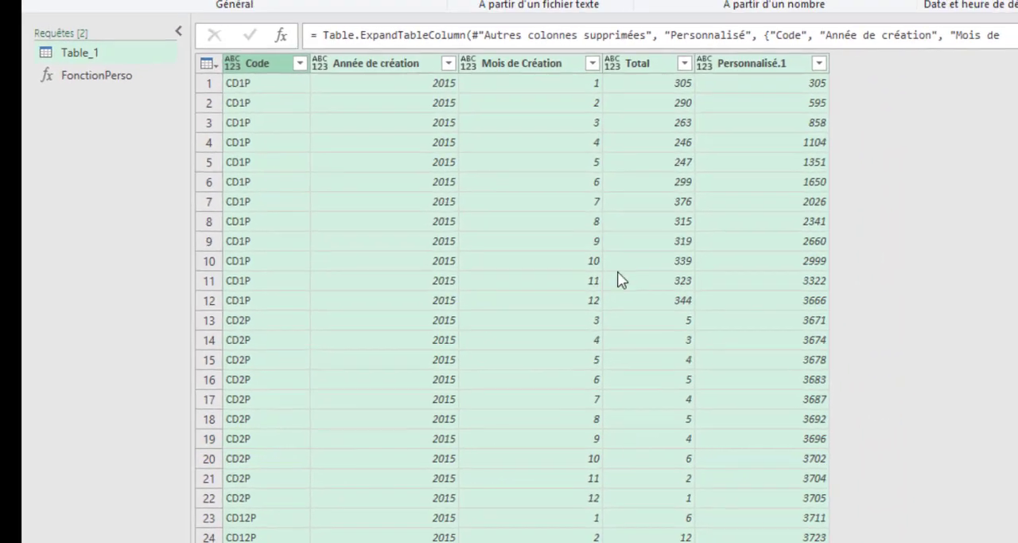
- Check the running total in Personnalisé.1 where the rows change from 2015 to 2016
left_click(648, 254)
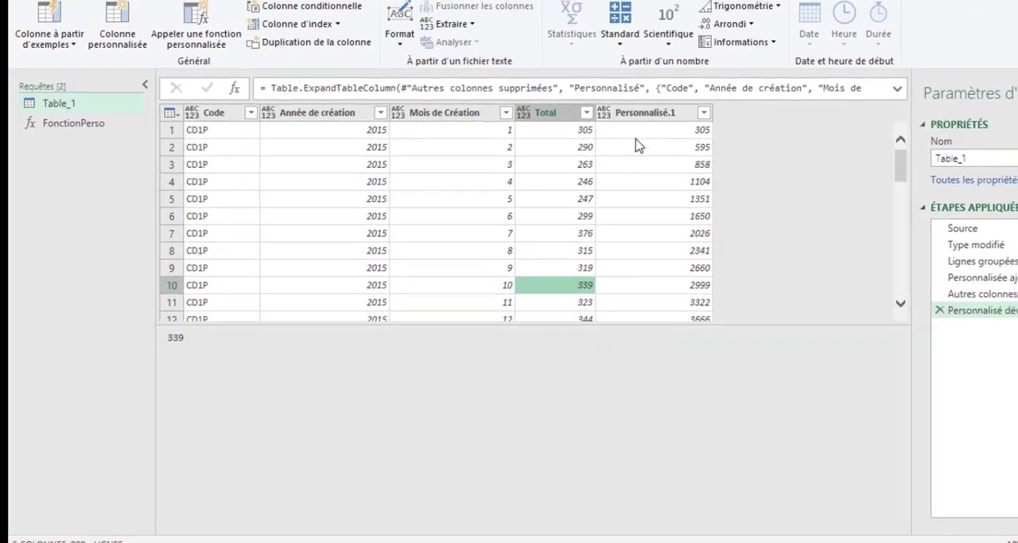
left_click(644, 105)
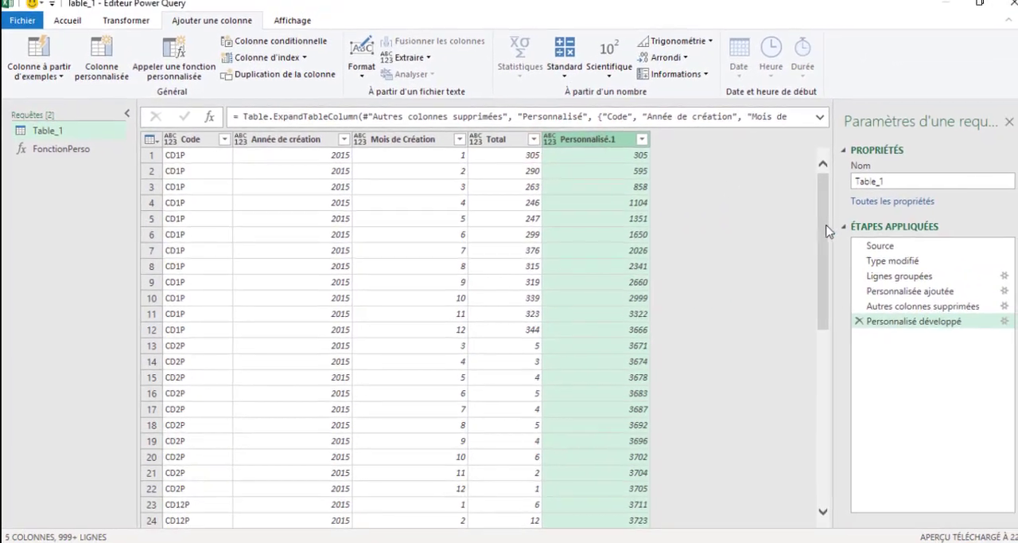
left_click_drag(835, 290, 835, 354)
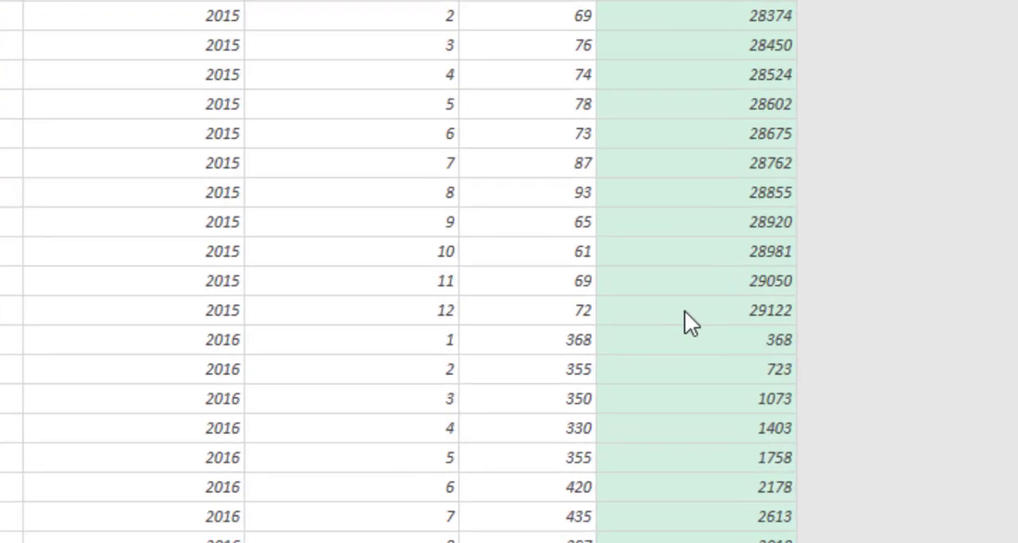
left_click(547, 381)
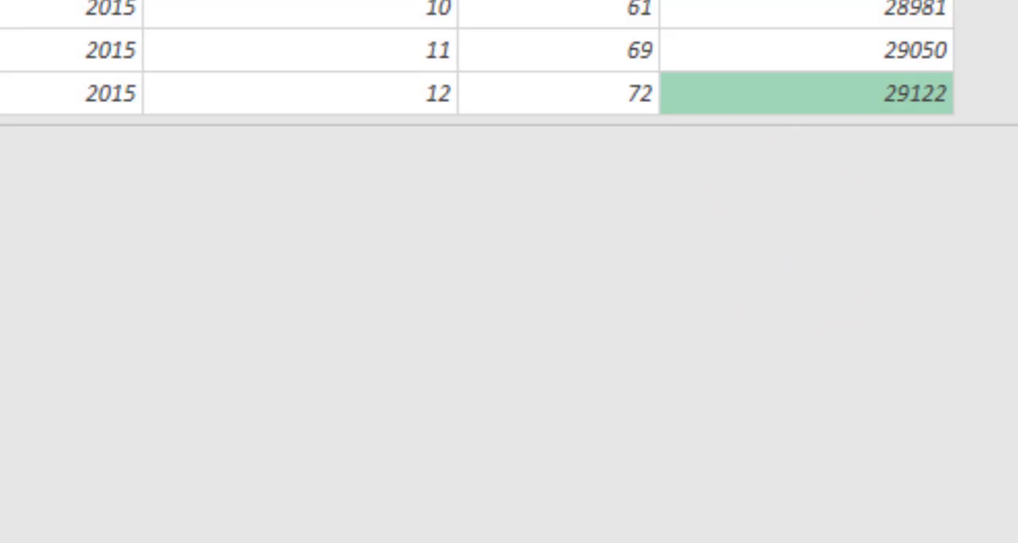
left_click(740, 3)
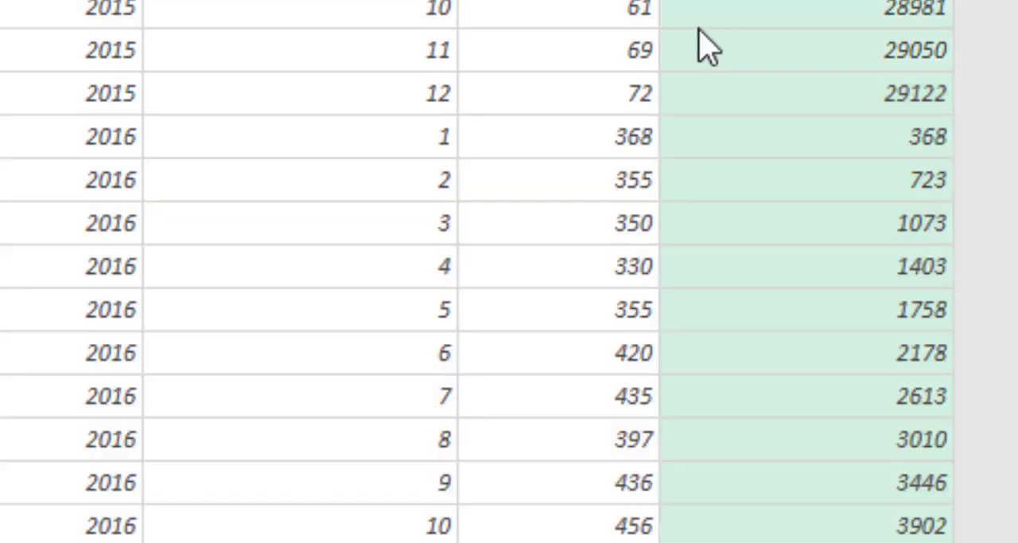
left_click(79, 139)
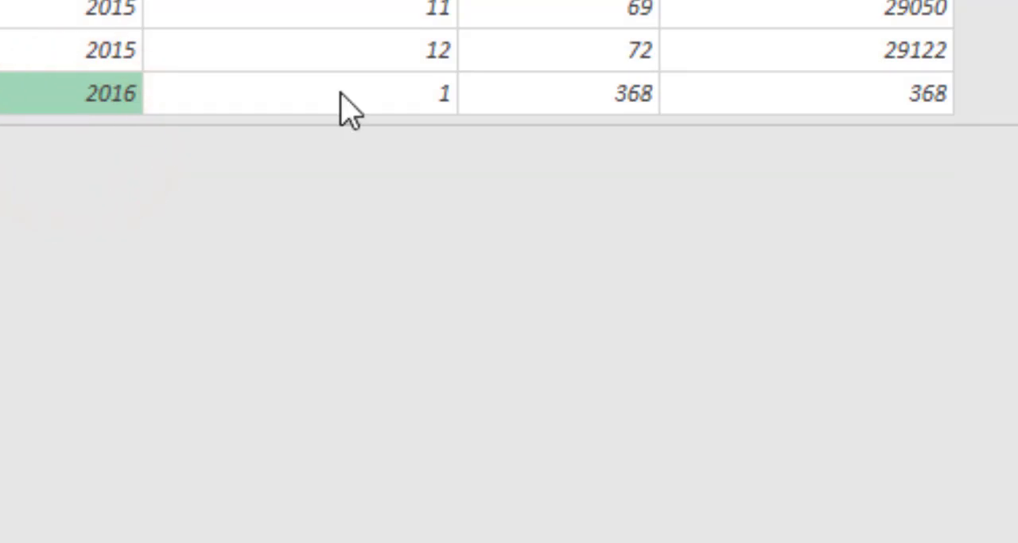
left_click(807, 3)
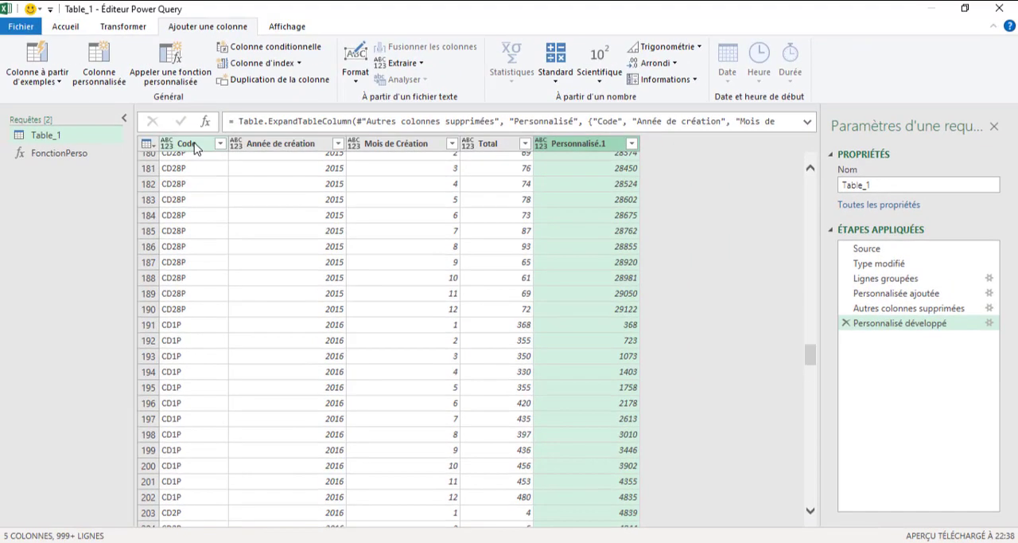
- Automatically detect the data types of all columns from Code through Personnalisé.1
left_click(188, 144)
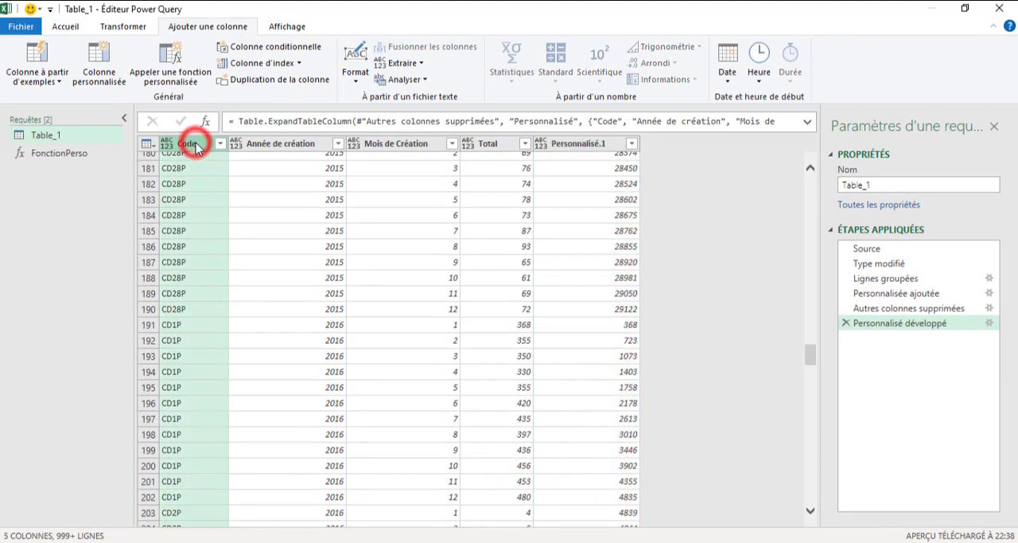
left_click(585, 145, "ctrl")
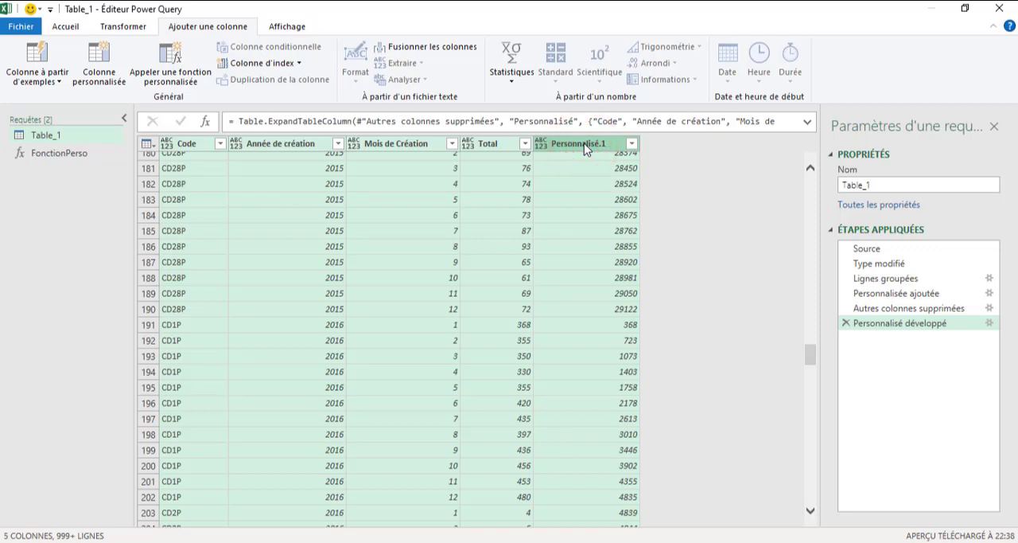
left_click(123, 27)
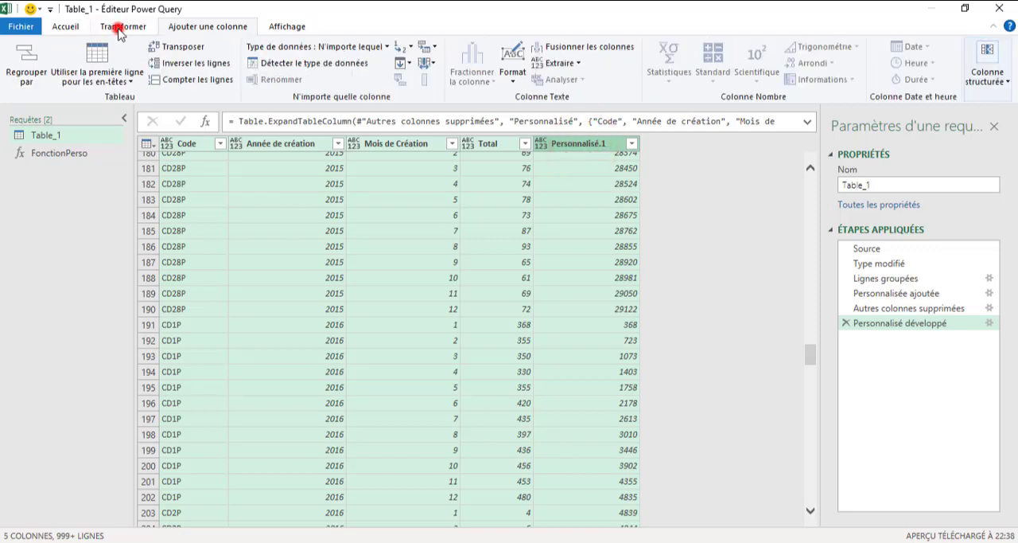
left_click(292, 65)
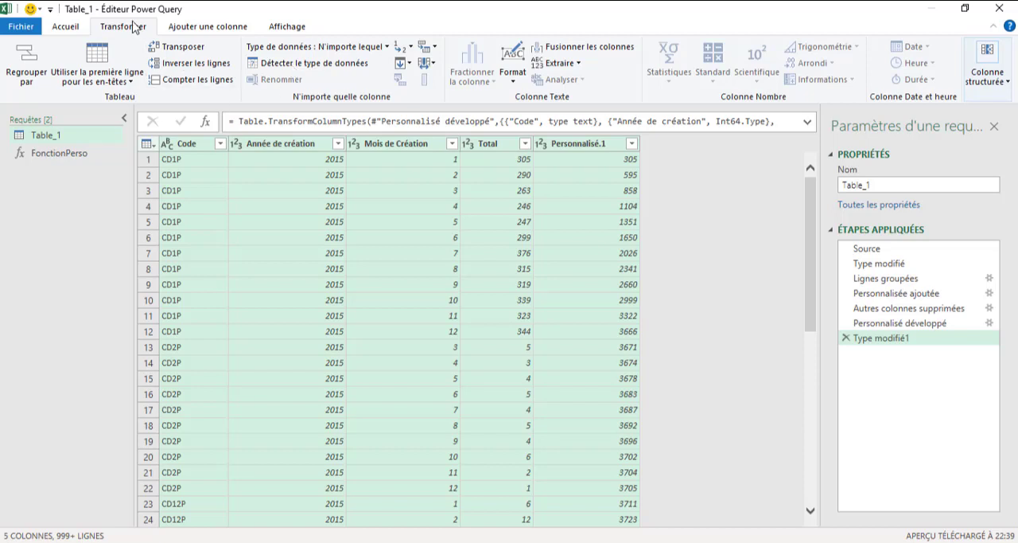
- Close the query editor and load the query results into the workbook
left_click(74, 30)
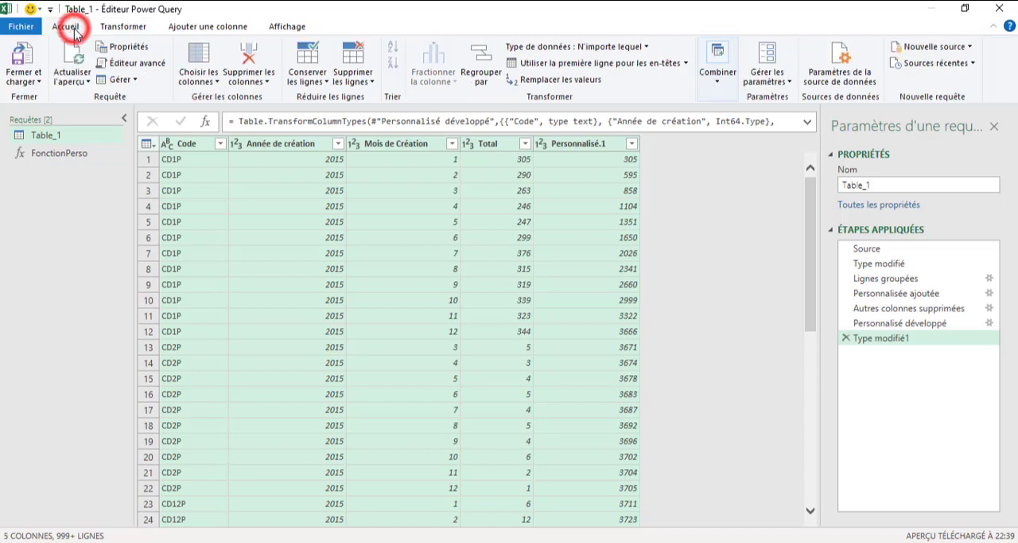
left_click(24, 78)
left_click(60, 98)
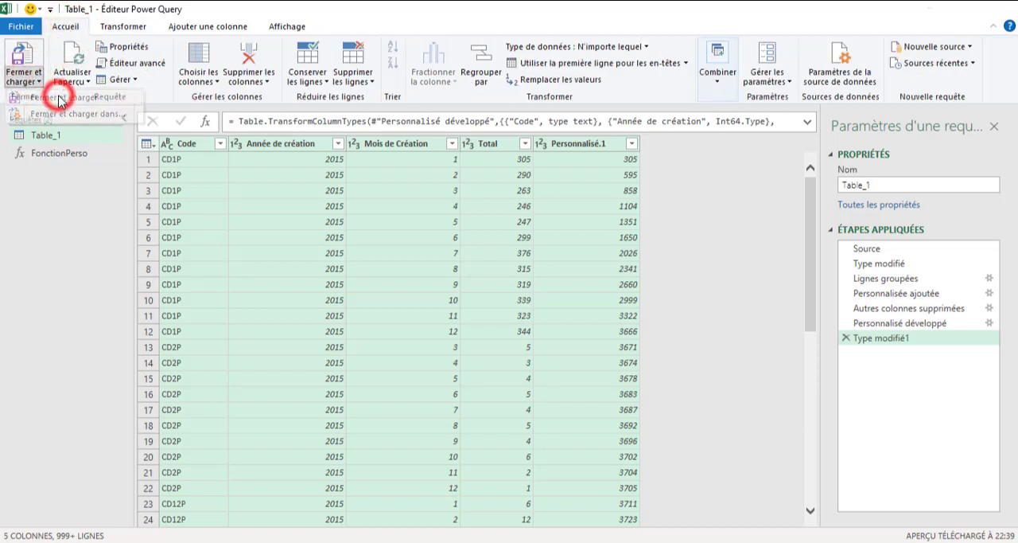